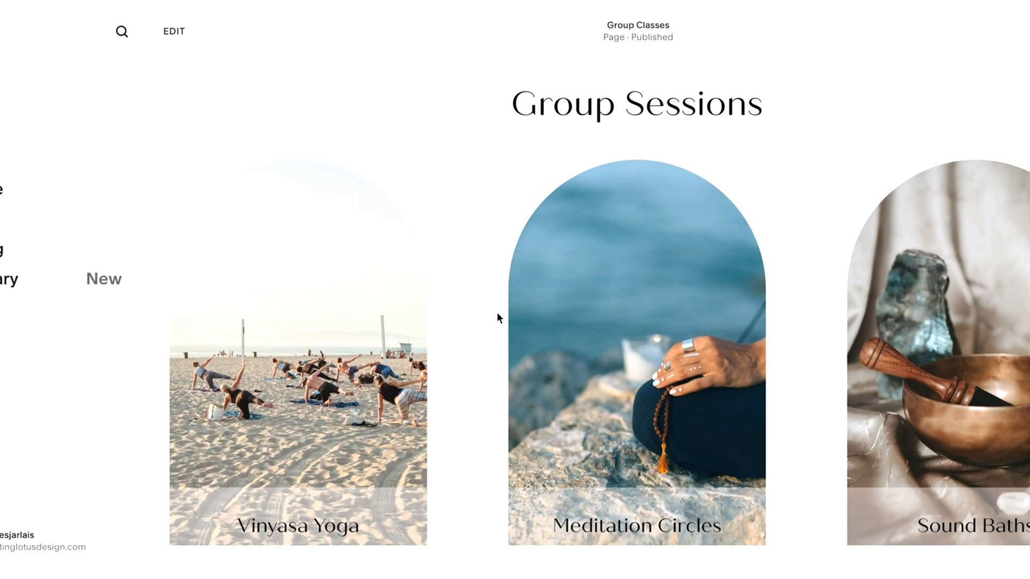
Step: Add the Group Sessions section of the Group Classes page to the saved sections and check it in the saved list
scroll(498, 314, up, 3)
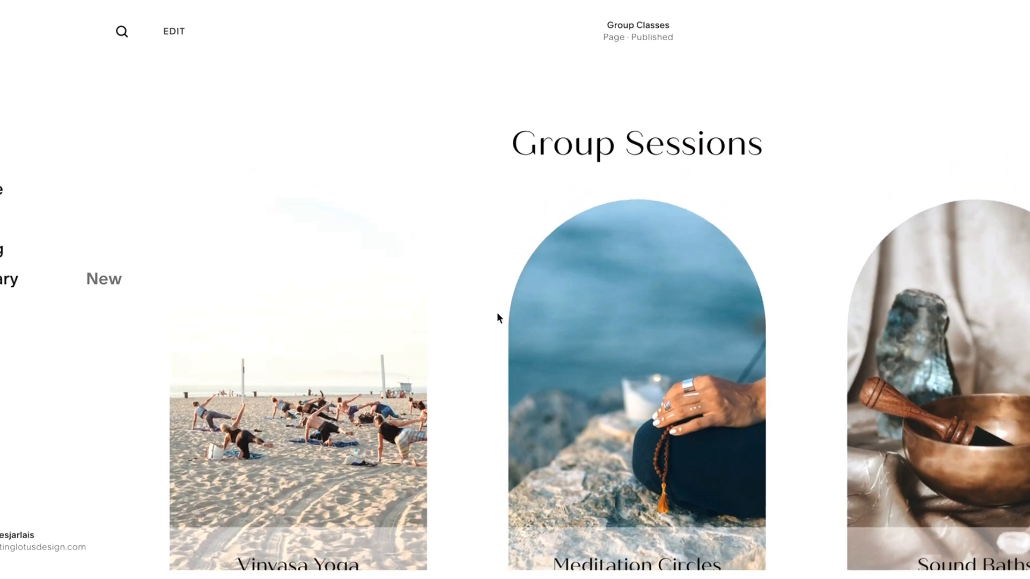
scroll(497, 314, up, 2)
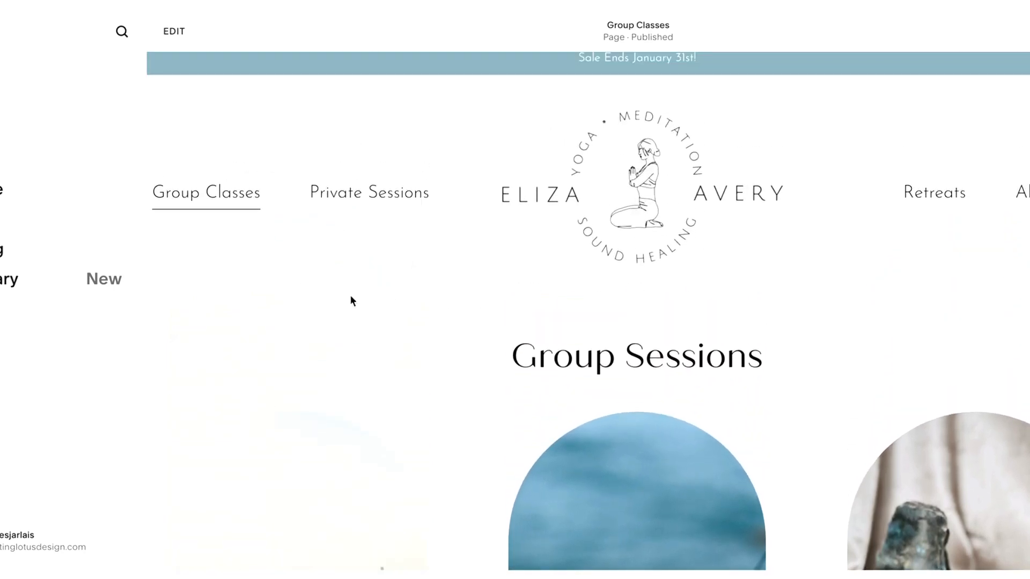
scroll(496, 387, down, 5)
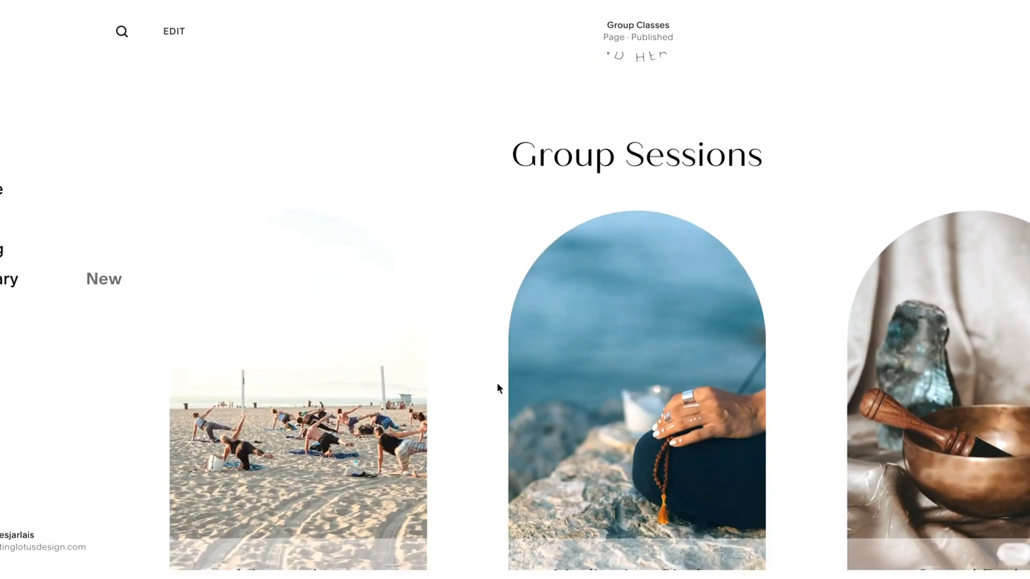
scroll(496, 383, down, 1)
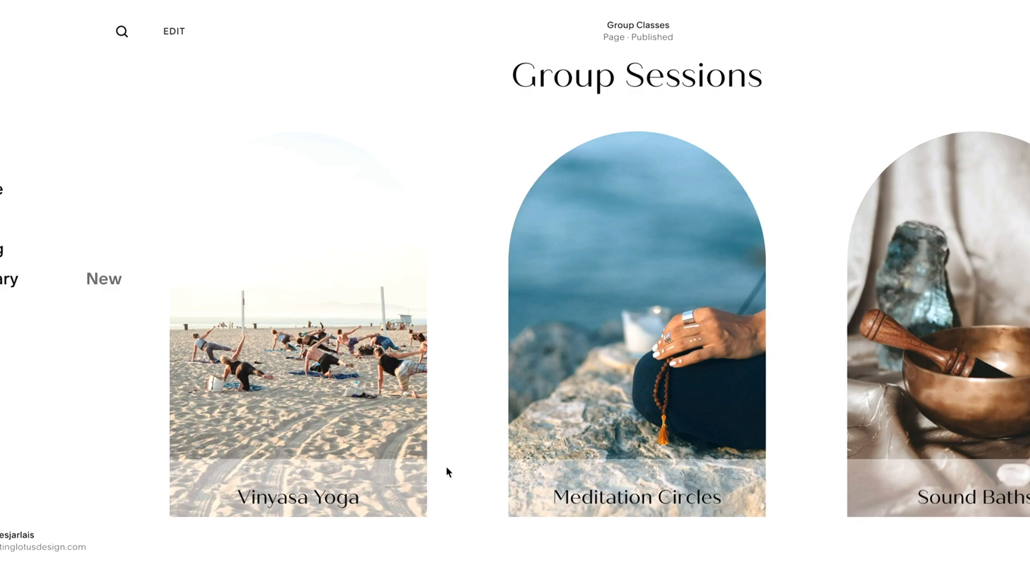
scroll(446, 465, up, 3)
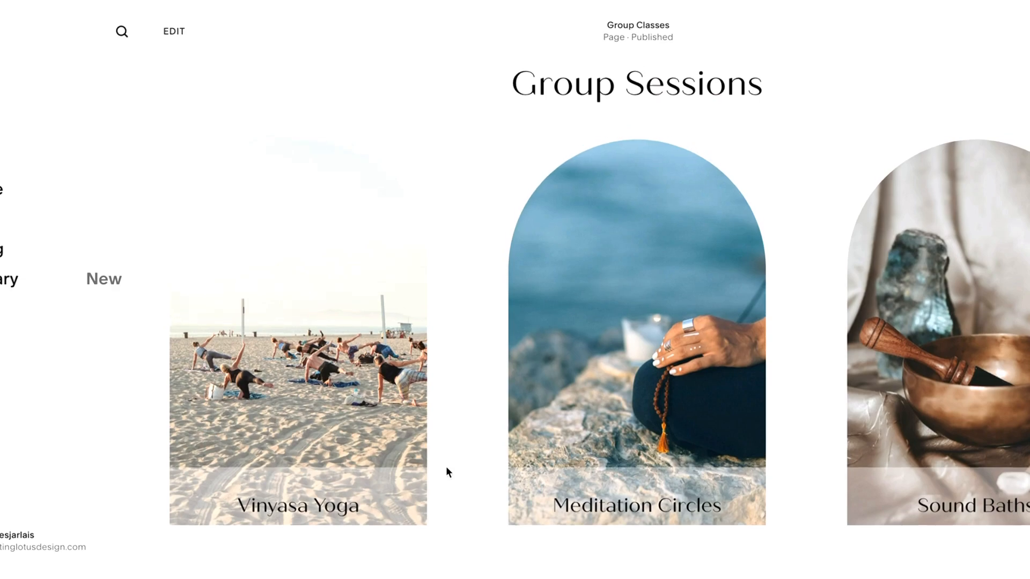
scroll(446, 465, up, 2)
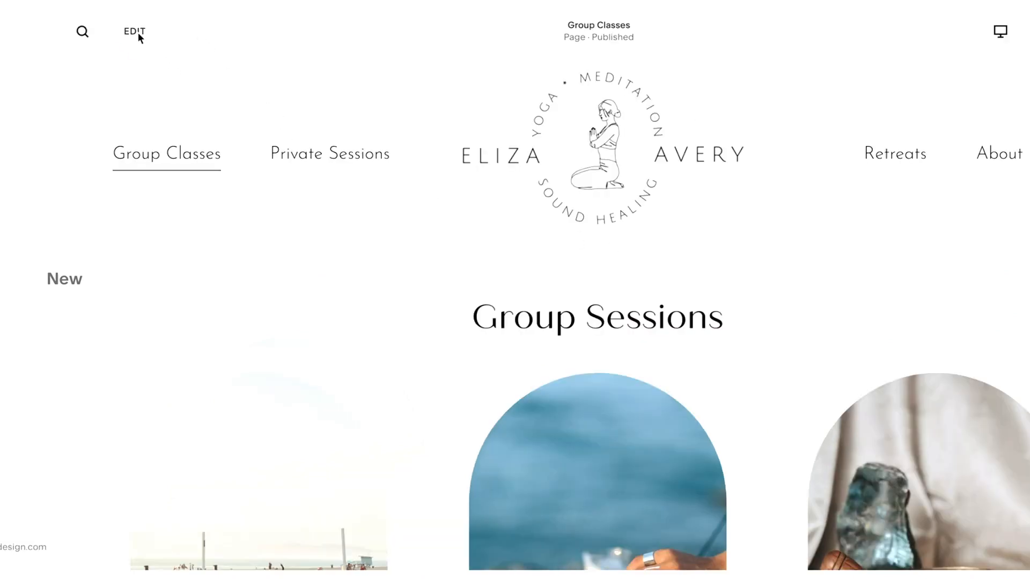
click(137, 32)
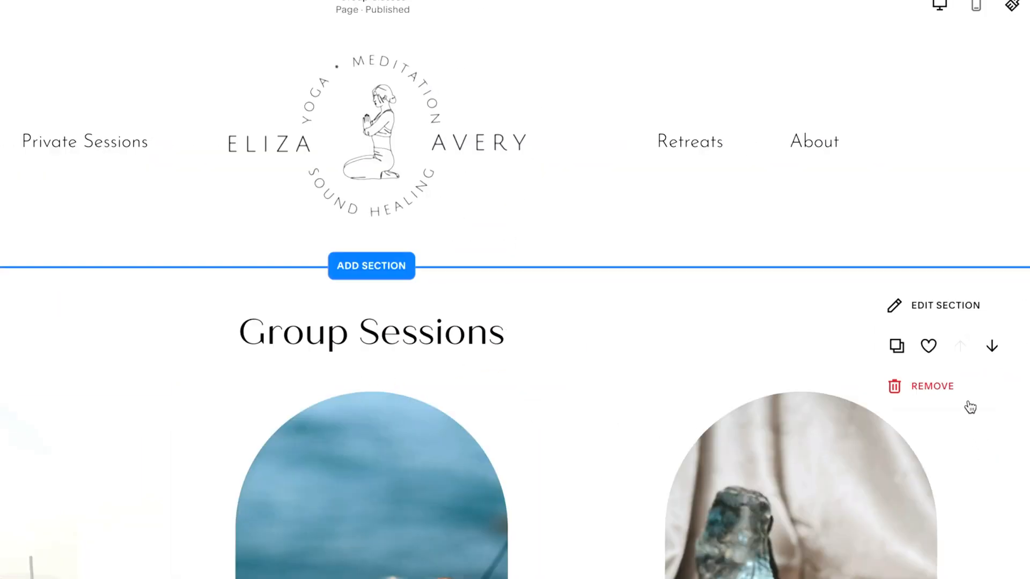
click(930, 348)
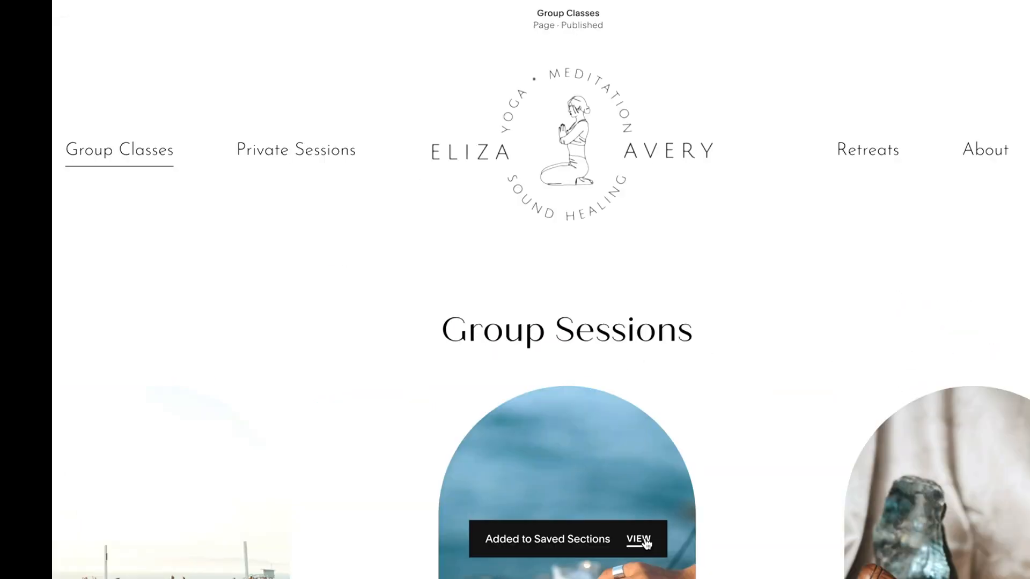
click(639, 539)
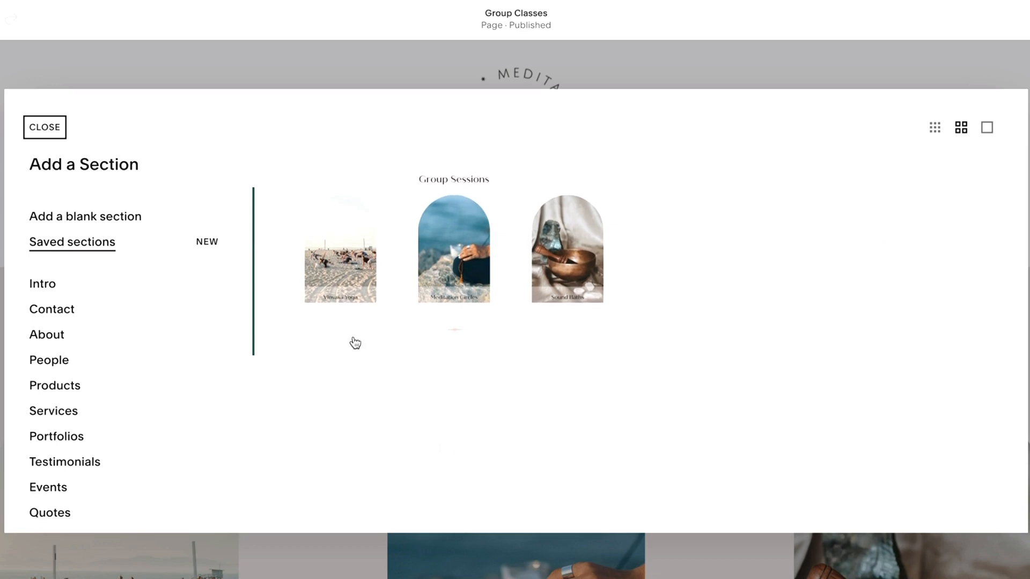
click(45, 134)
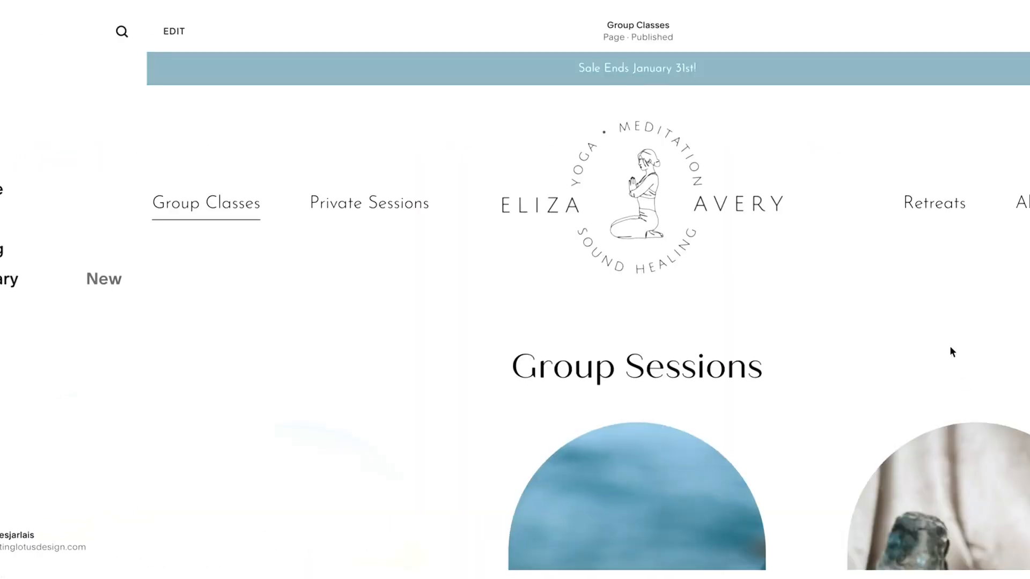
Step: Insert the saved Group Sessions section into the empty Retreats page
click(938, 204)
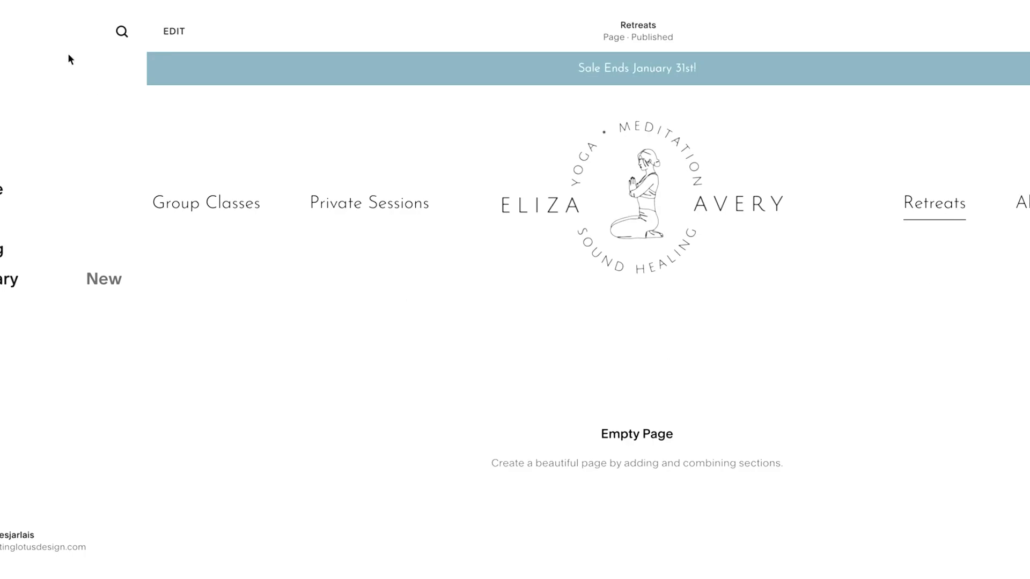
click(173, 31)
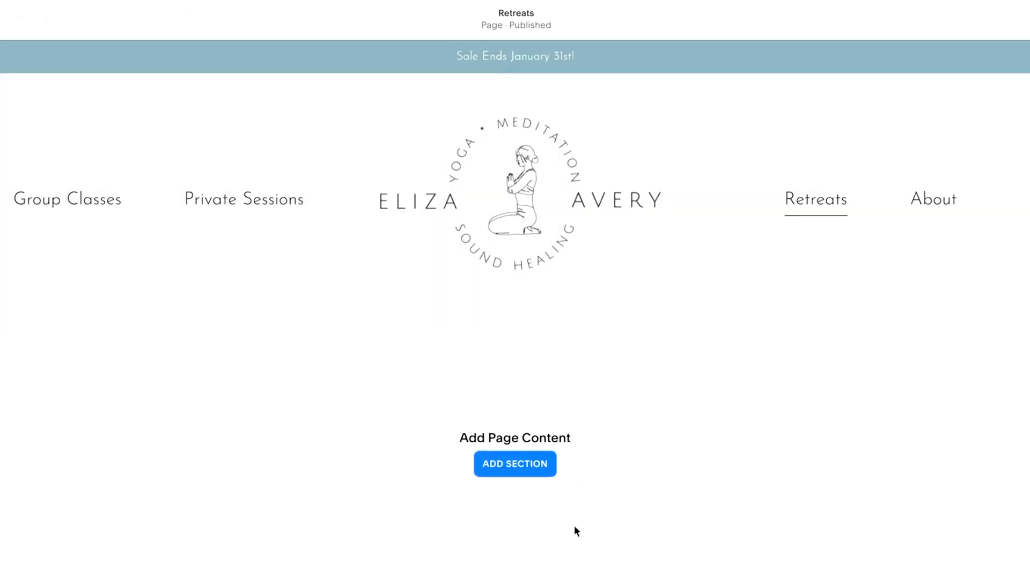
click(530, 477)
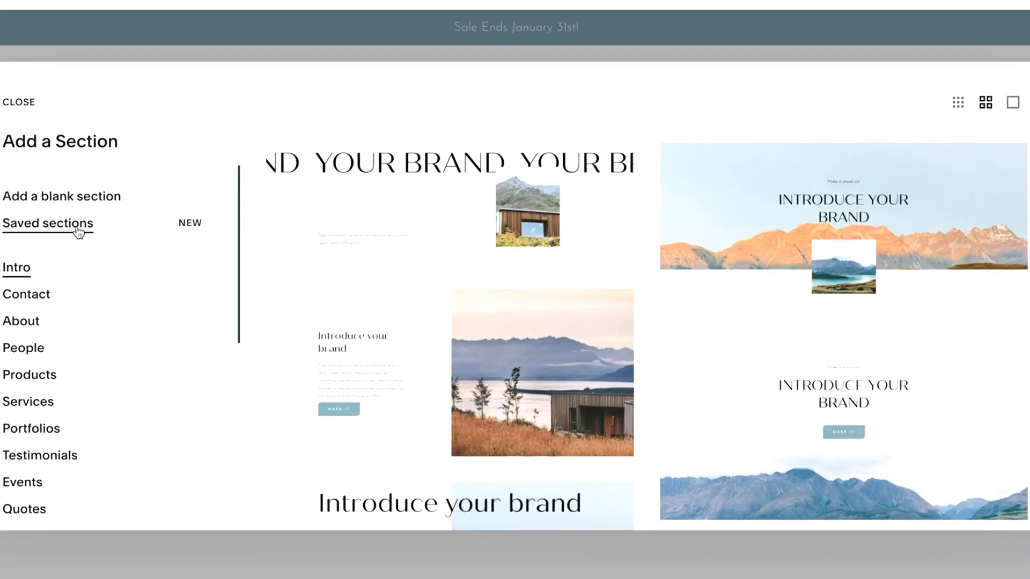
click(100, 249)
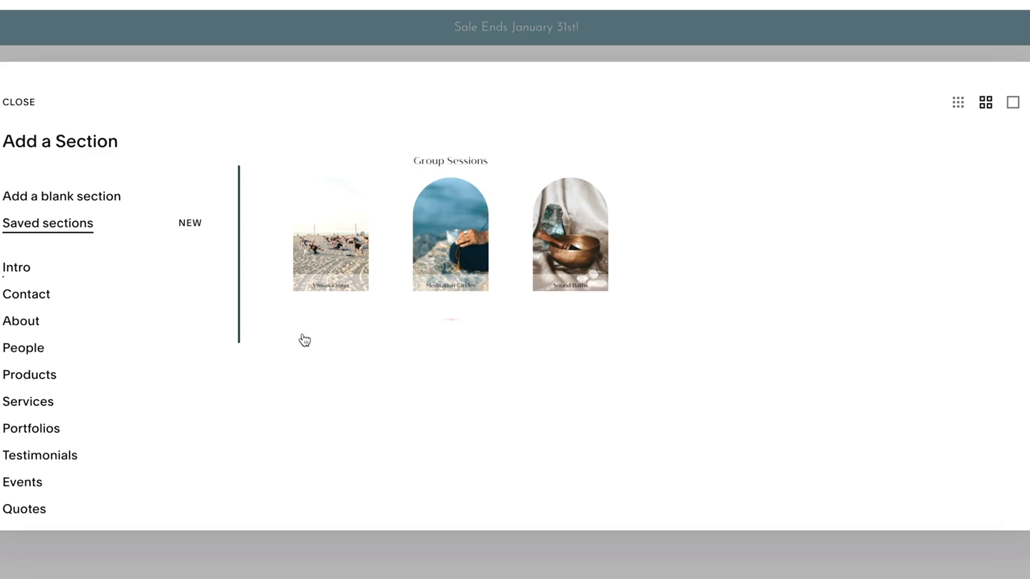
click(461, 276)
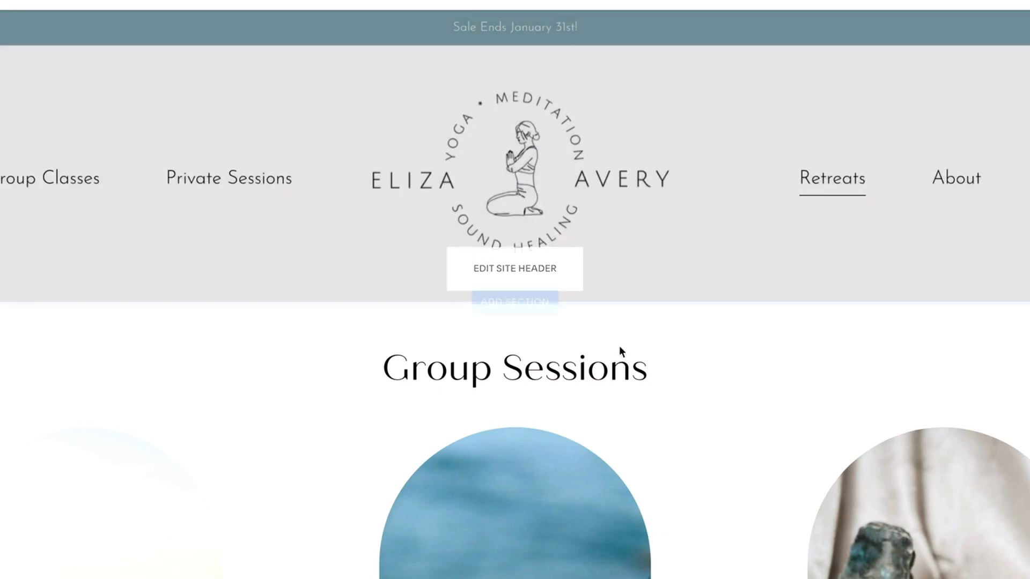
Step: Replace the heading of the inserted section on the Retreats page with "Our Retreat Offerings"
scroll(668, 417, down, 4)
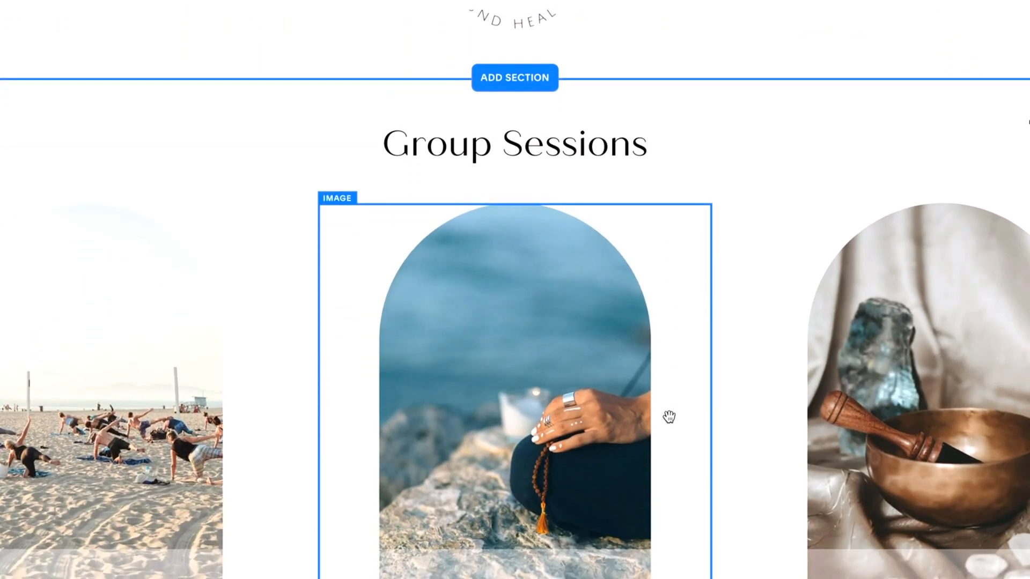
scroll(668, 416, down, 3)
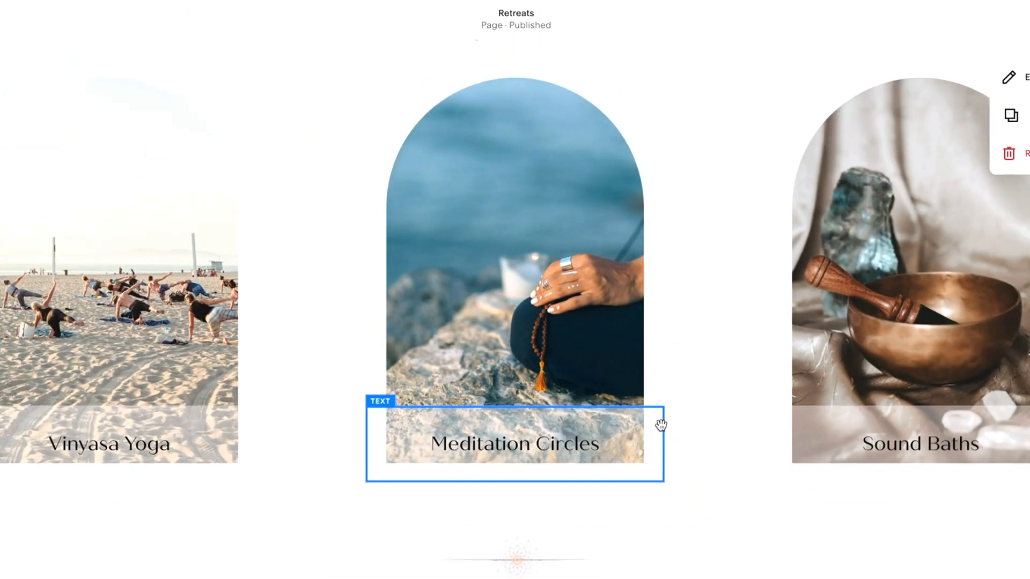
scroll(661, 425, up, 1)
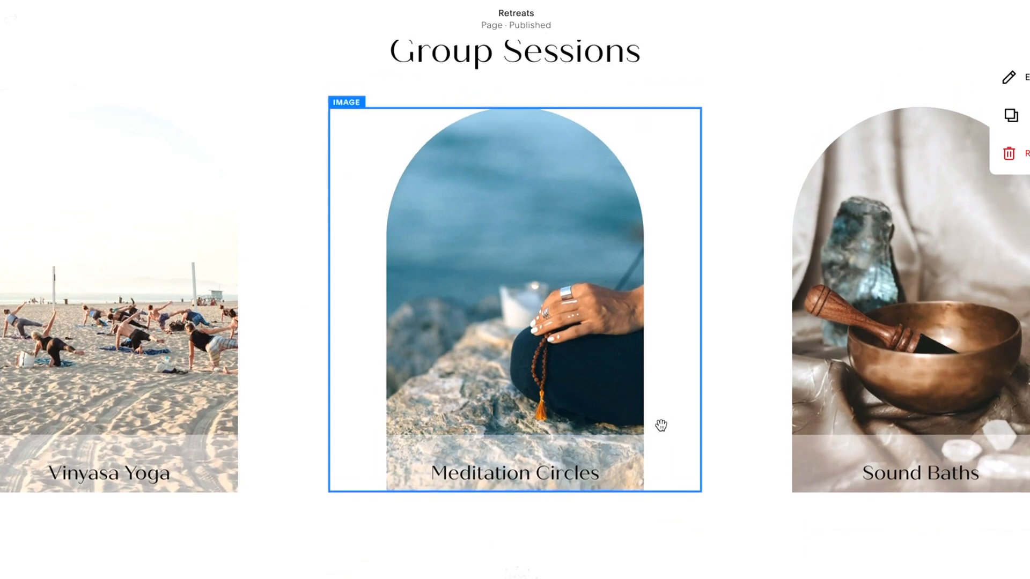
scroll(661, 425, up, 1)
scroll(661, 426, up, 4)
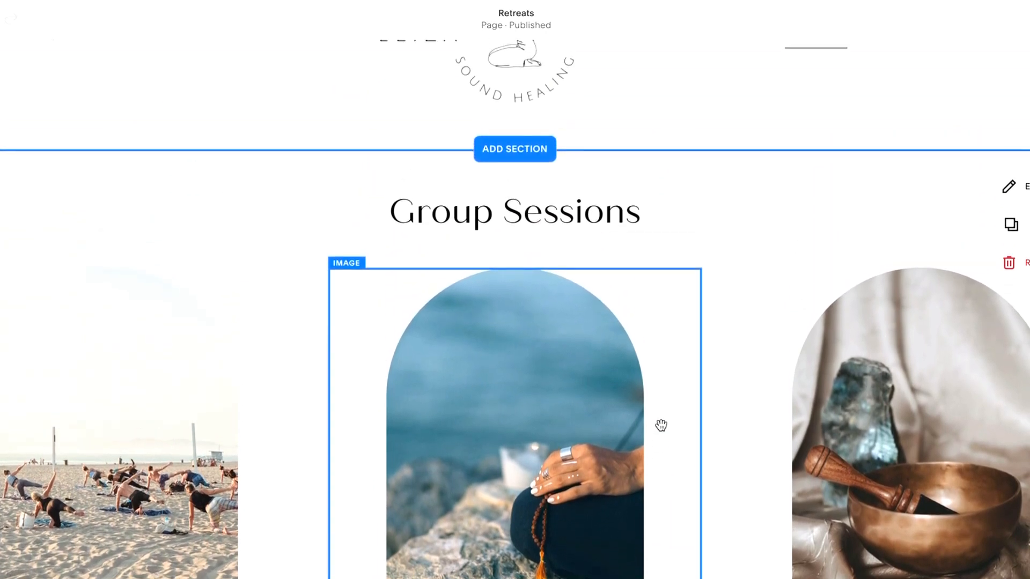
click(588, 305)
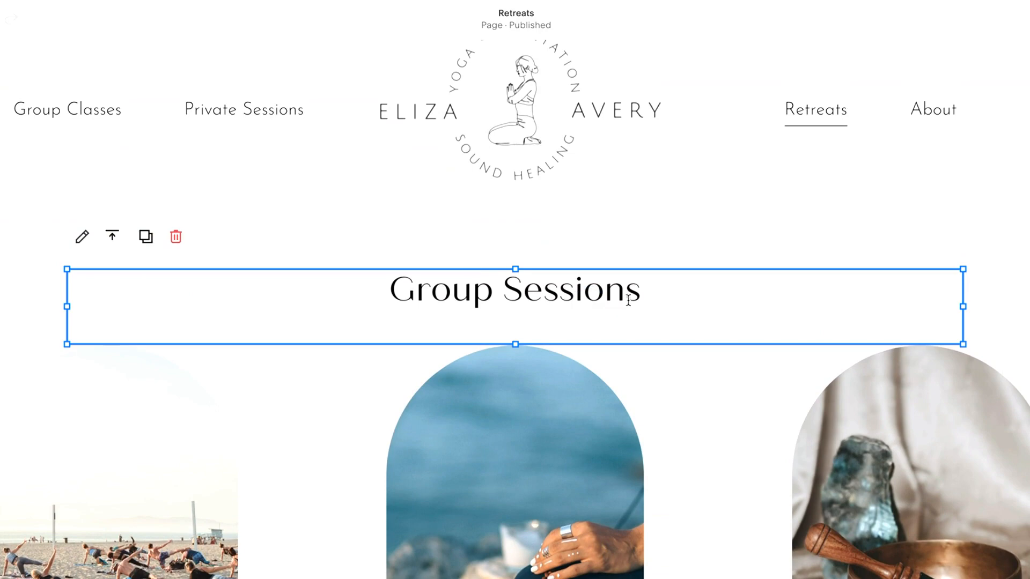
click(646, 292)
drag(646, 292, 393, 290)
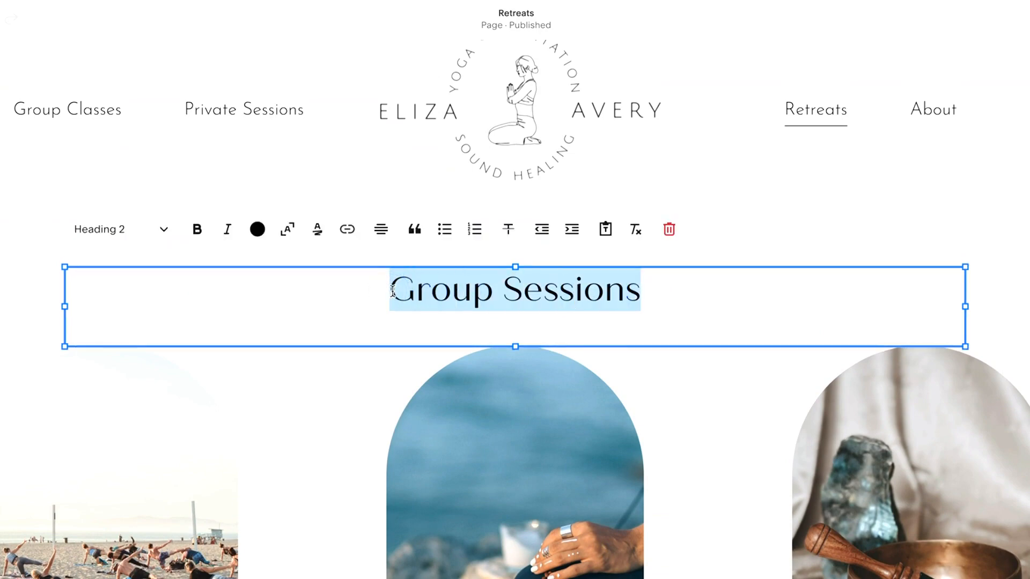
text(OUr)
key(BackSpace)
key(BackSpace)
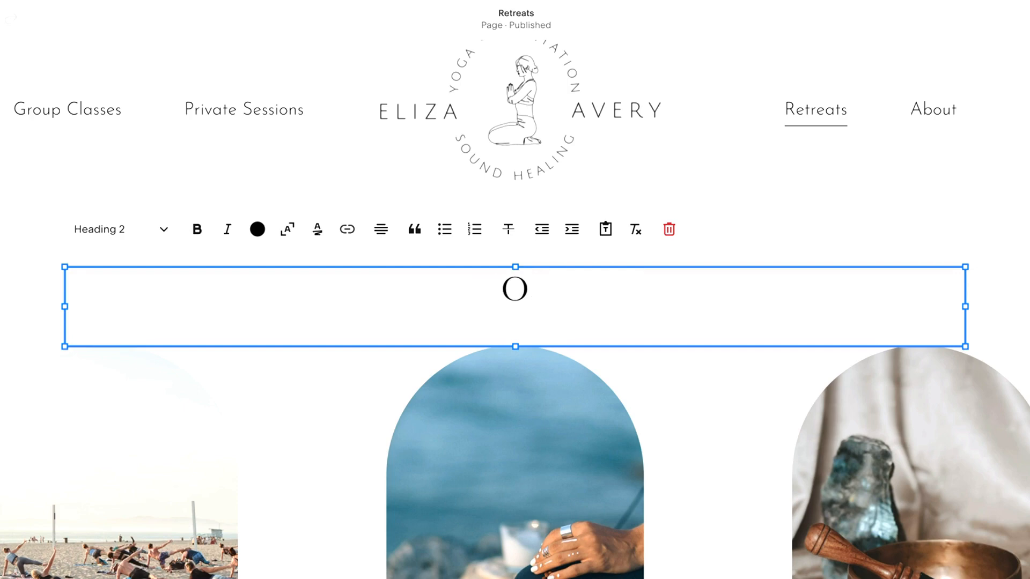
text(ur Retreat )
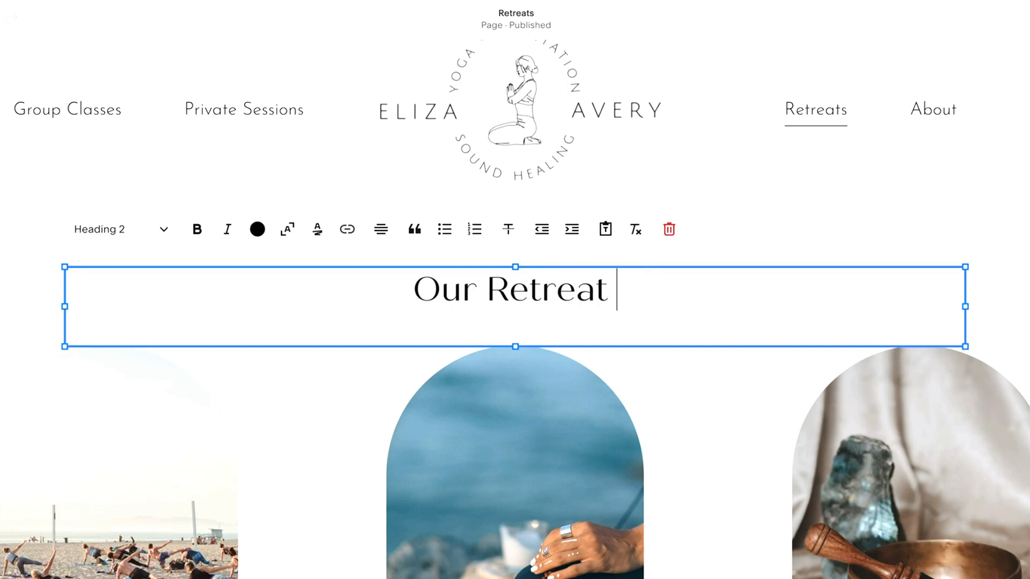
text(Offerings)
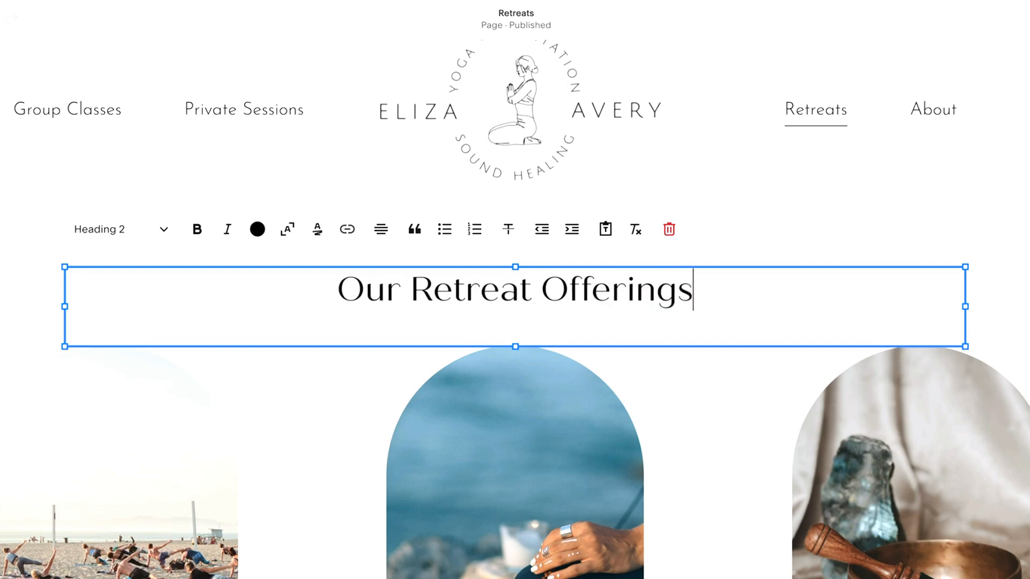
Step: Change the caption on the beach yoga image to "Beach Retreats"
click(289, 501)
scroll(289, 501, down, 4)
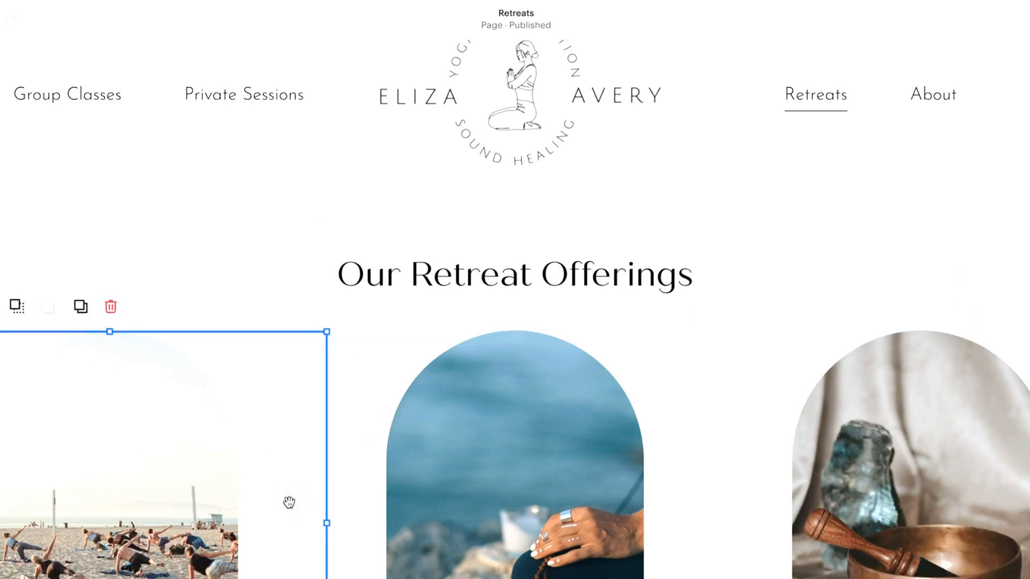
scroll(289, 501, down, 2)
click(150, 455)
click(182, 446)
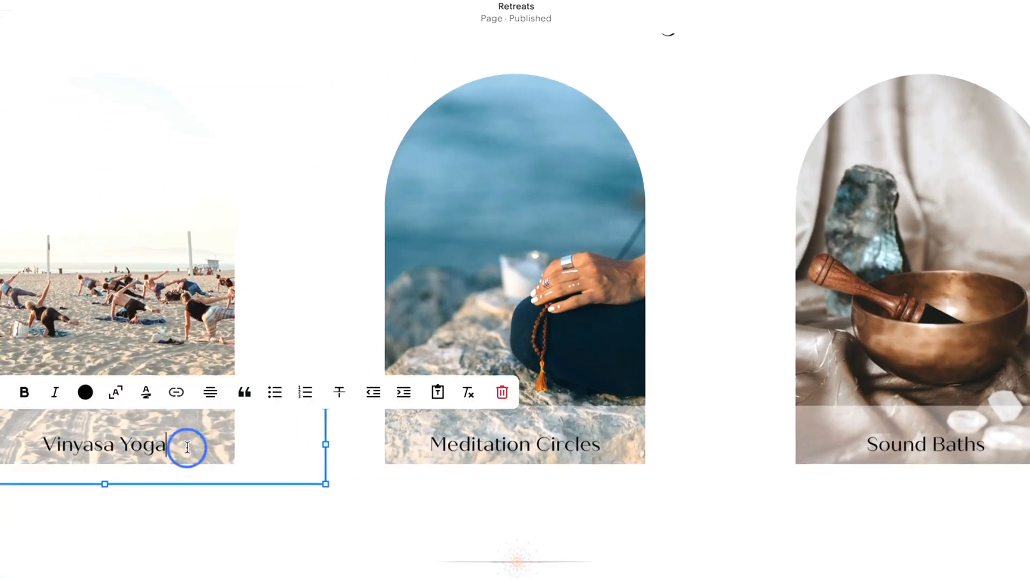
drag(182, 445, 41, 444)
text(B)
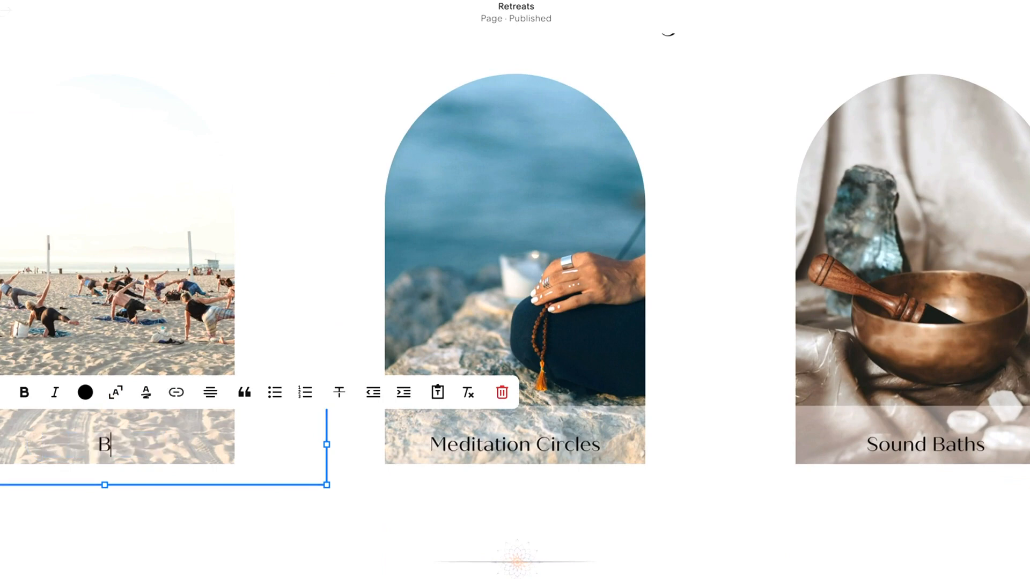
text(each Ret)
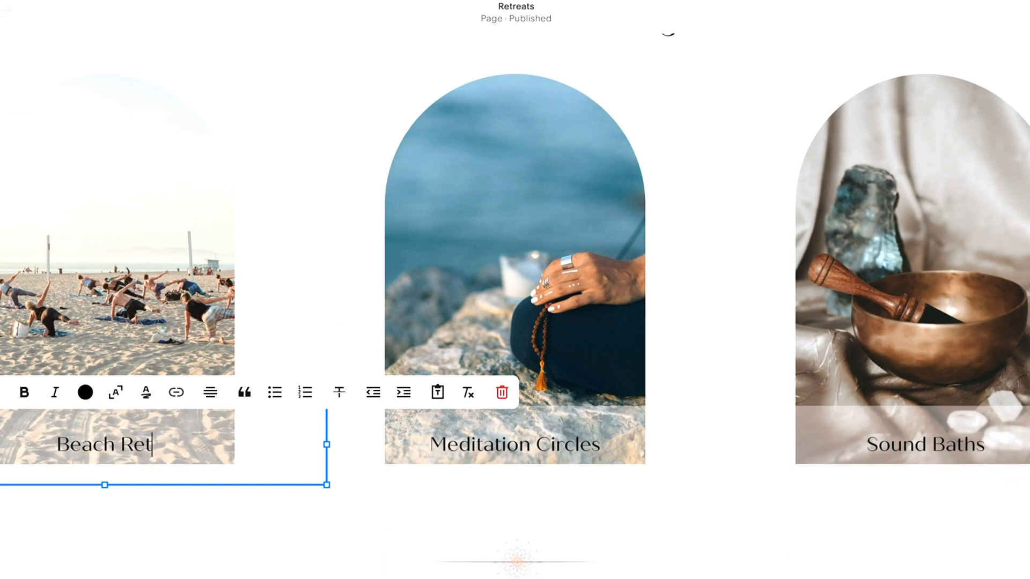
text(reats)
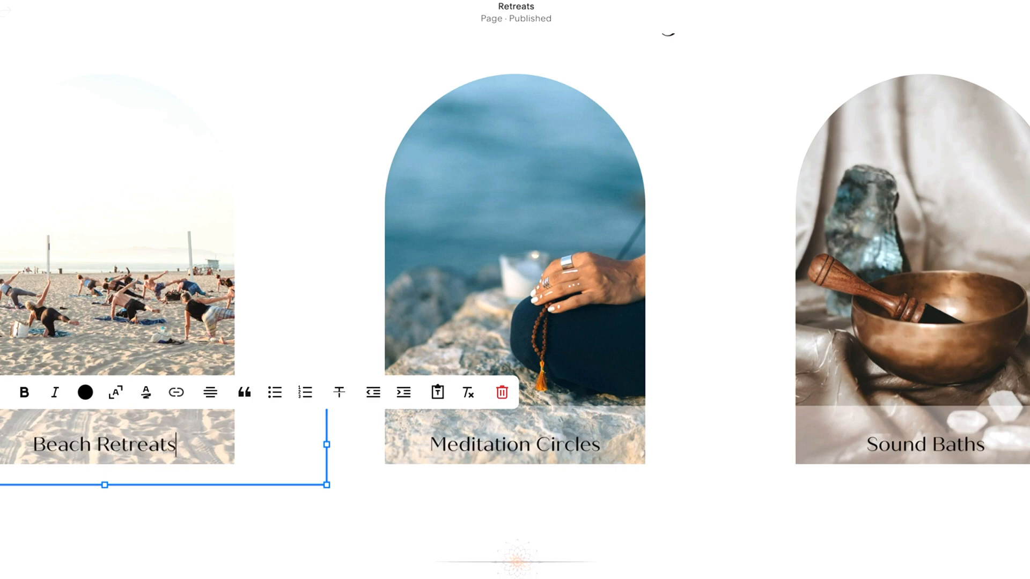
Step: Change the caption on the seated meditation image to "Meditation Retreats"
click(441, 458)
click(442, 454)
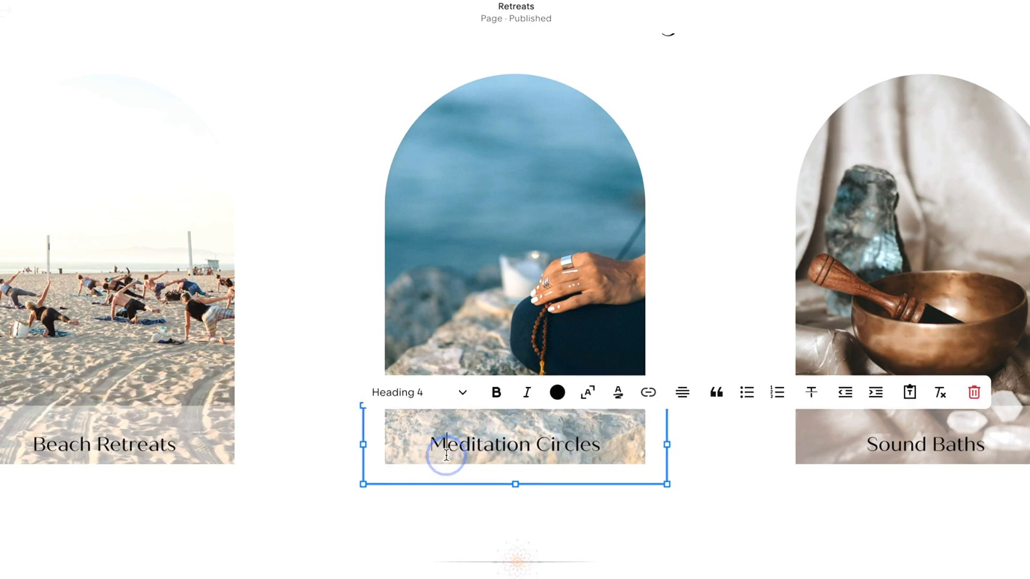
click(576, 455)
double_click(576, 456)
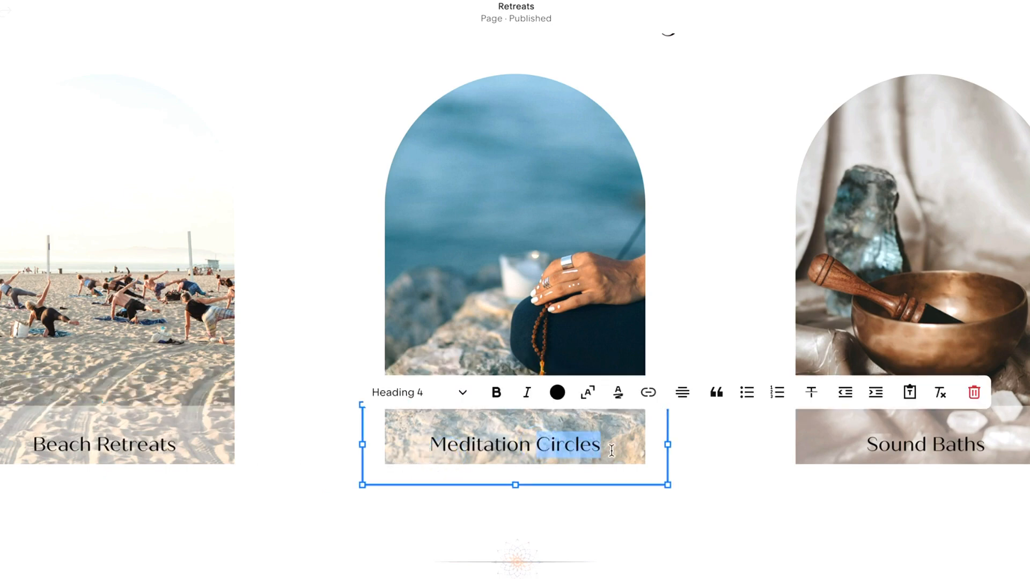
text(Ret)
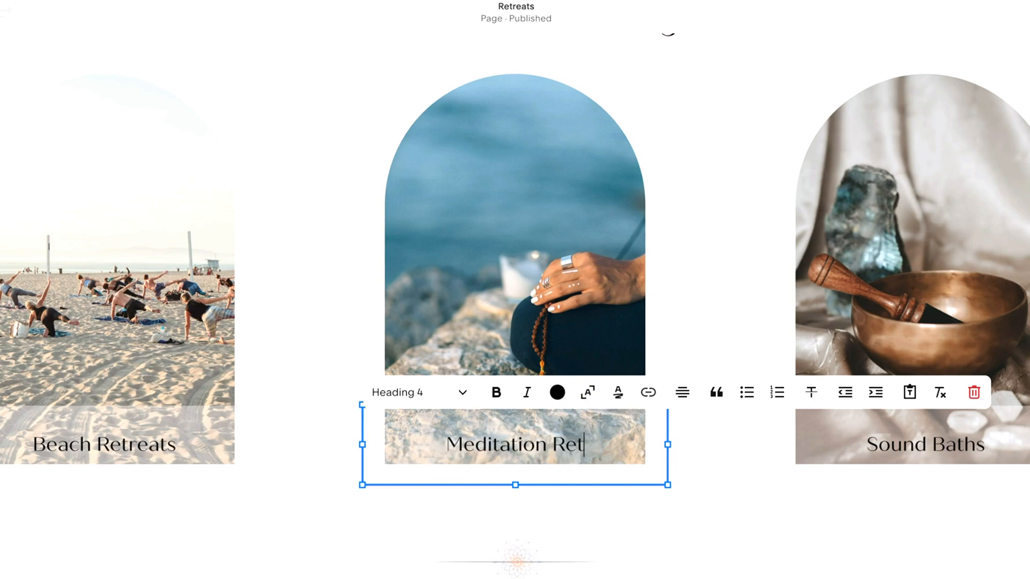
text(reats)
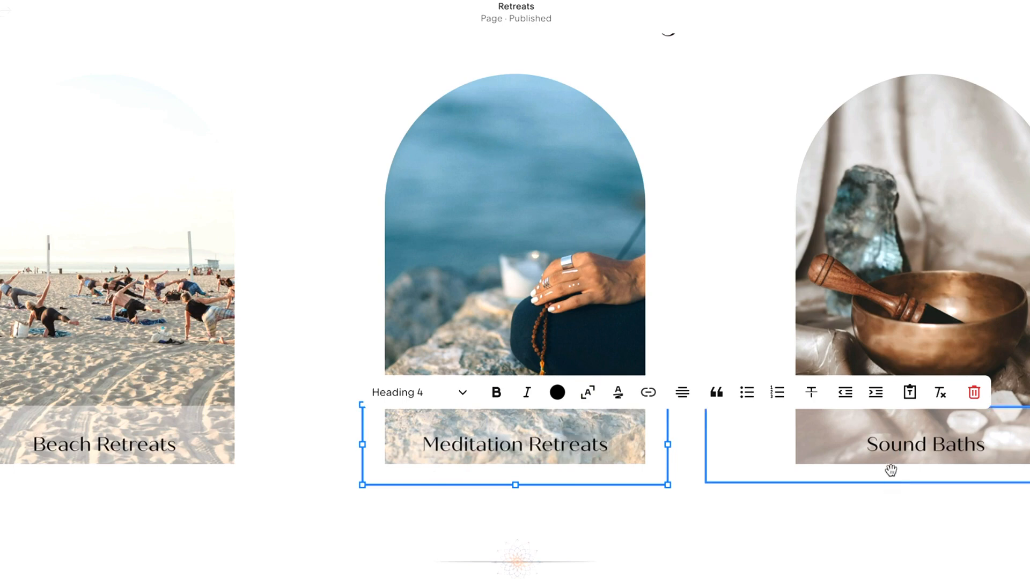
Step: Change the caption on the singing bowl image to "Virtual Retreats"
double_click(895, 447)
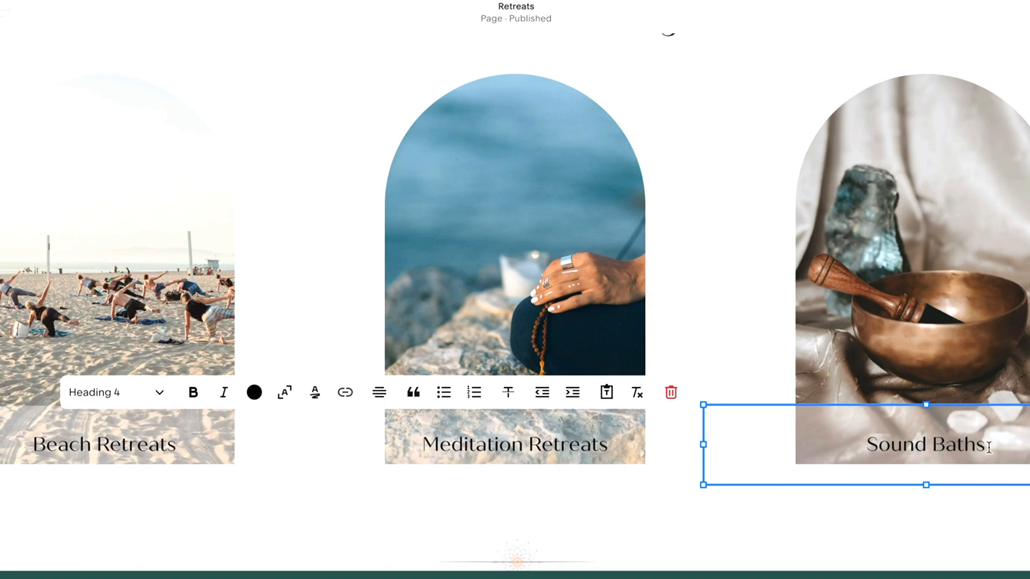
drag(988, 447, 865, 446)
text(Virtual Ret)
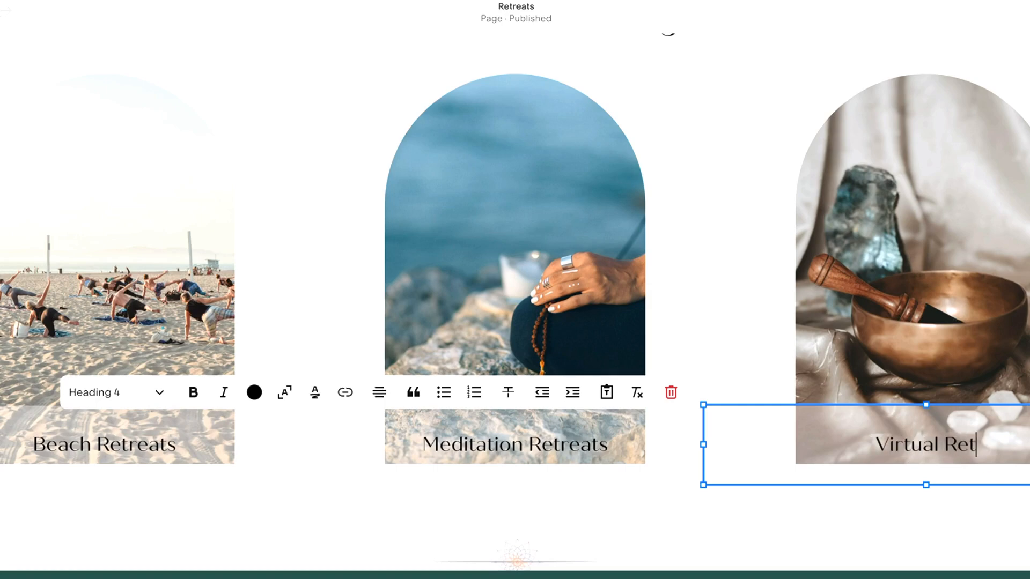
text(reats)
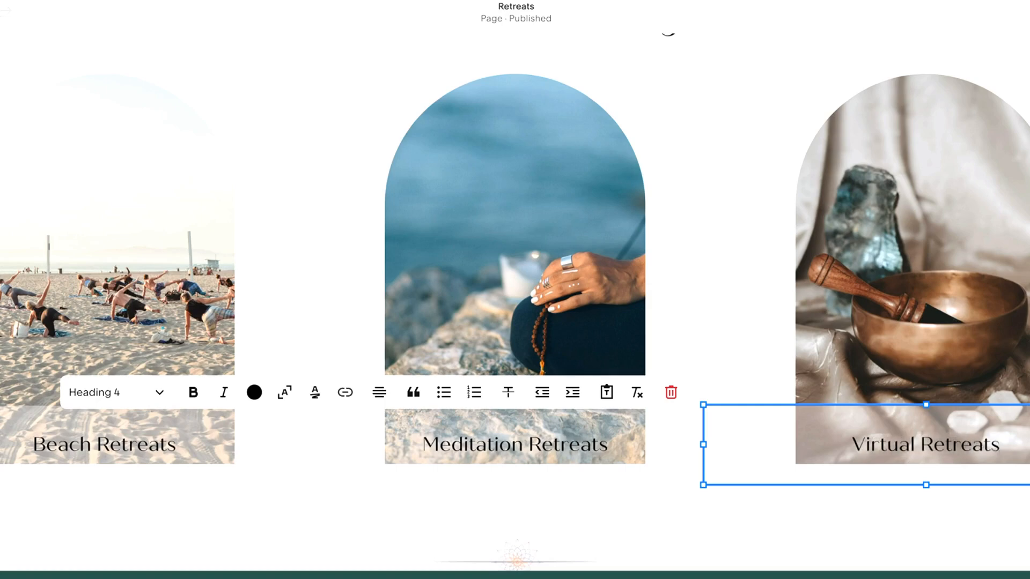
Step: Replace the image above the Virtual Retreats caption with the library photo of a cross-legged woman with a singing bowl and candles
click(910, 393)
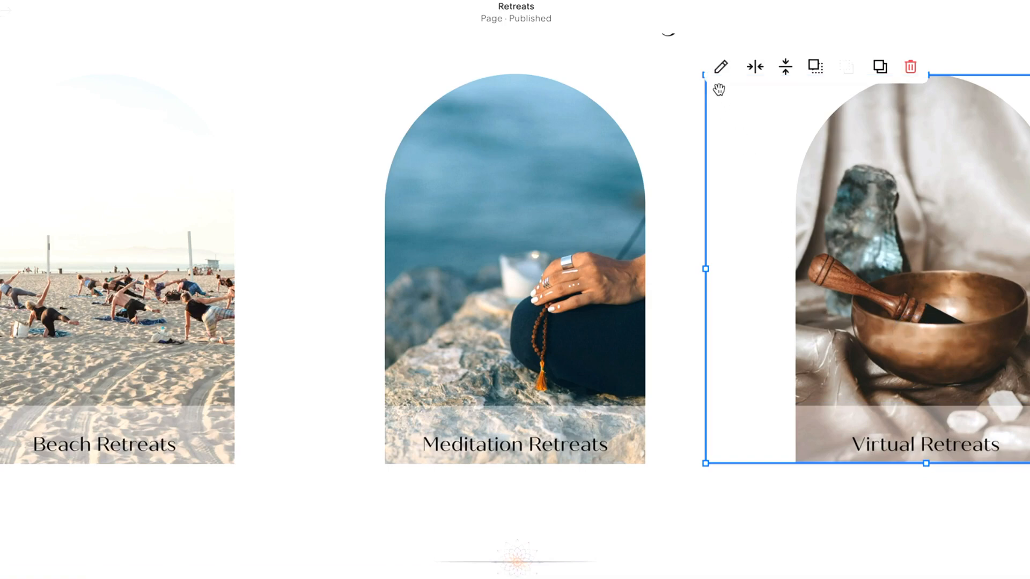
click(720, 67)
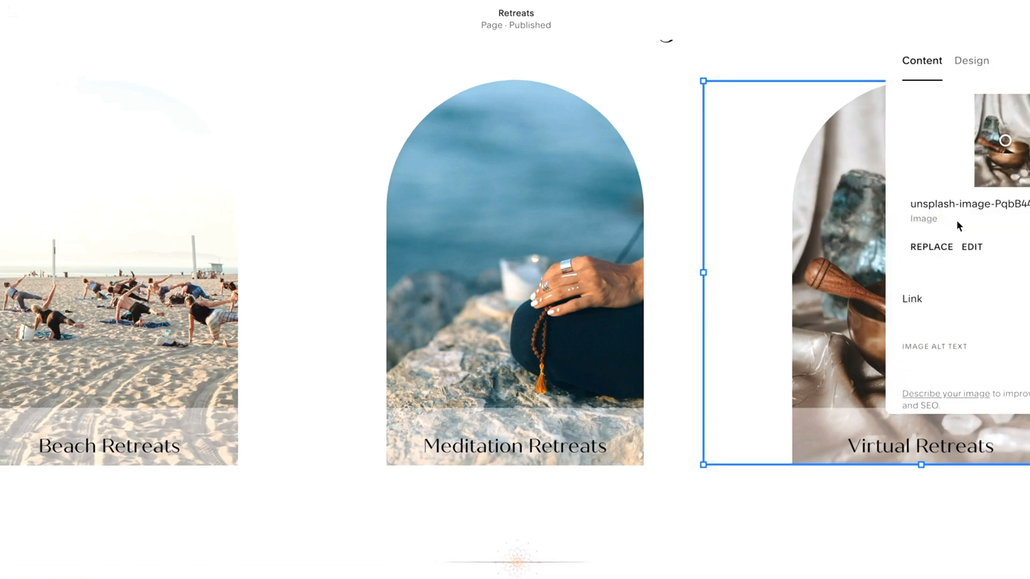
click(932, 247)
click(770, 325)
scroll(460, 375, down, 3)
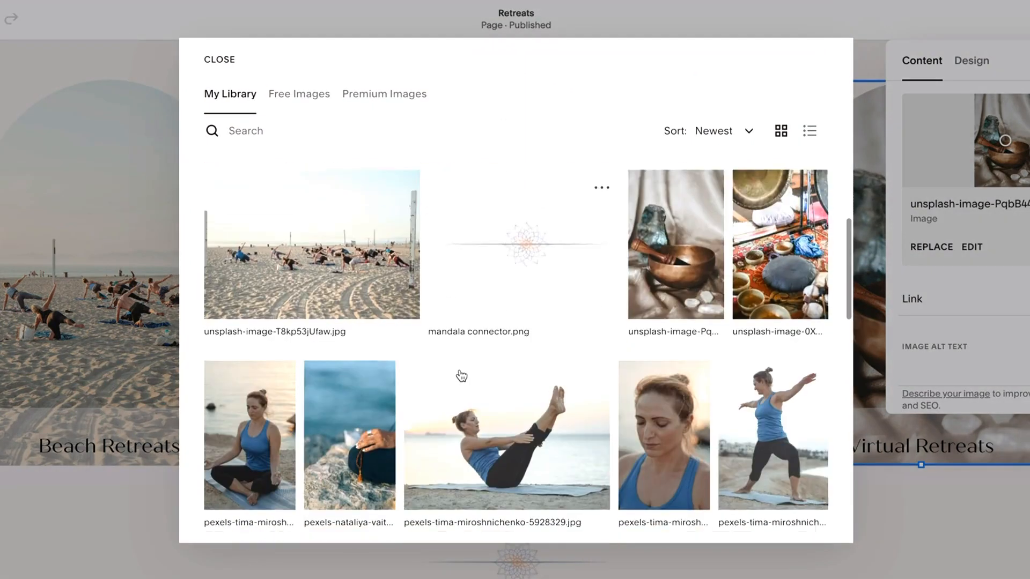
scroll(461, 376, down, 10)
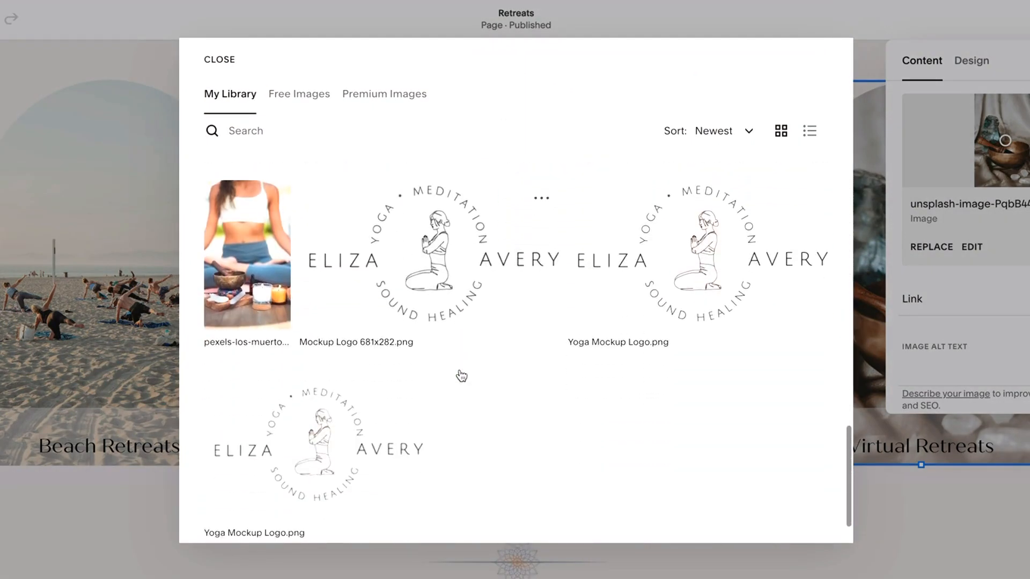
click(249, 252)
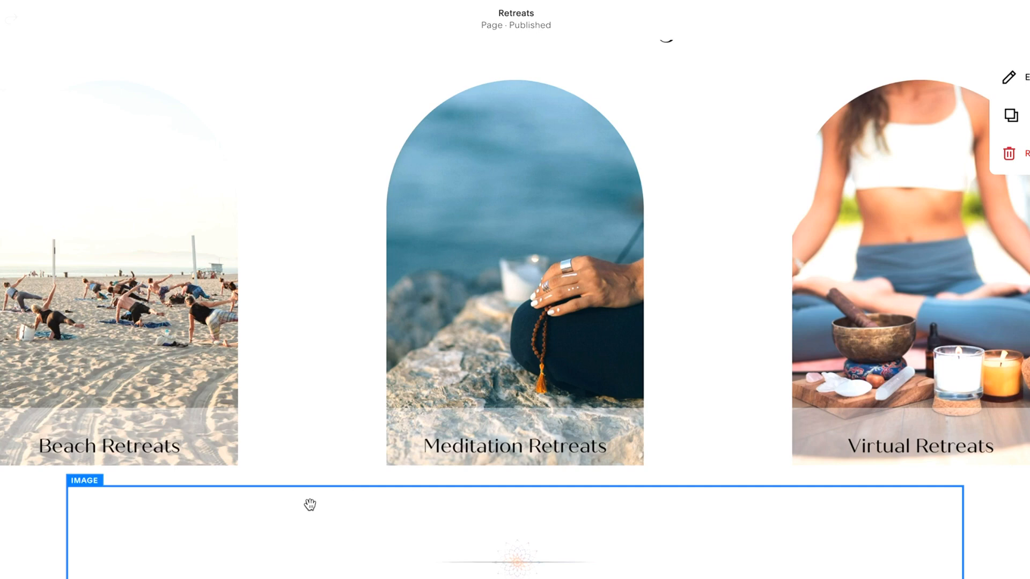
Step: Examine the adapted Retreats section and the content settings of its beach yoga image
scroll(310, 504, up, 2)
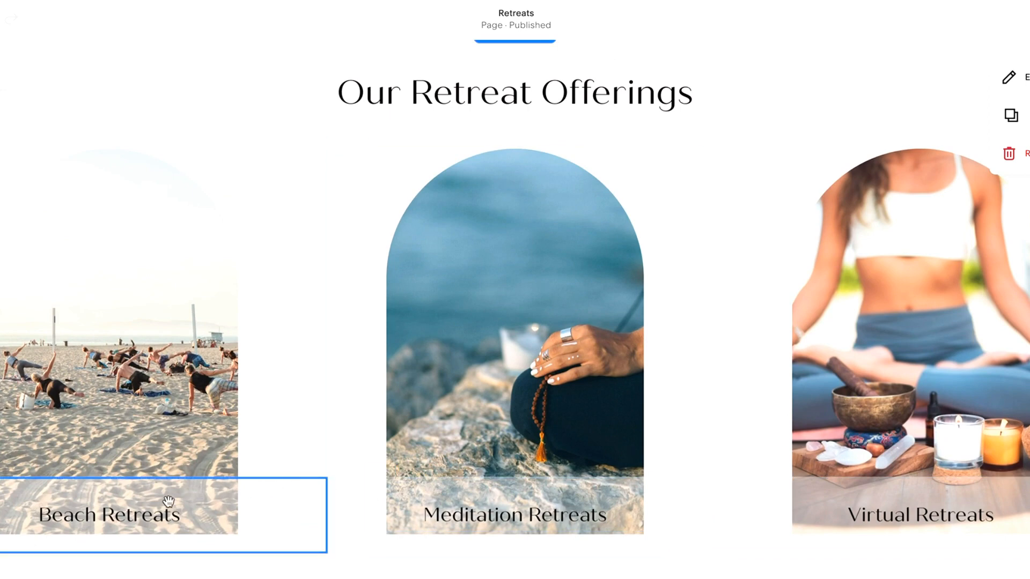
click(126, 447)
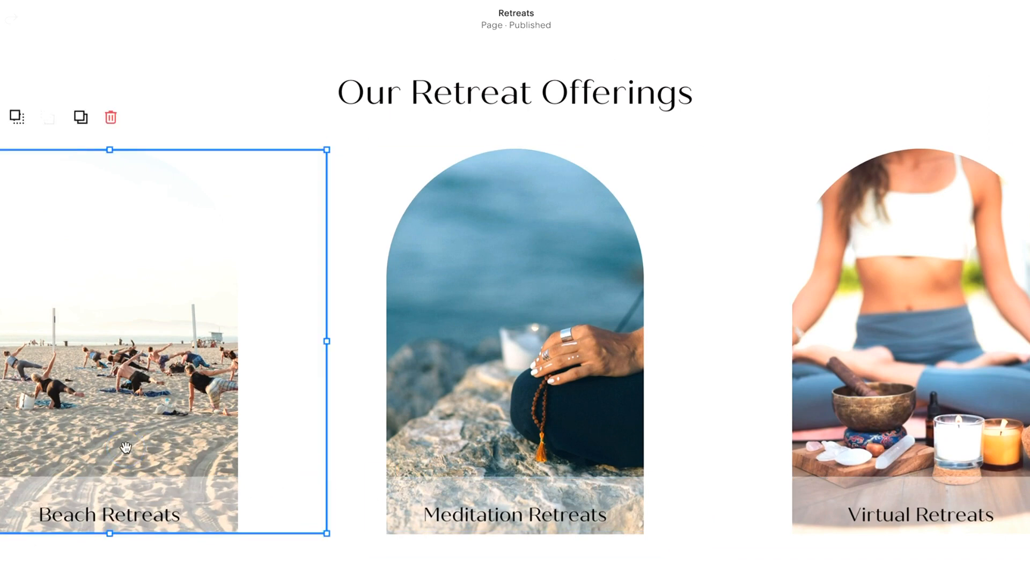
click(2, 117)
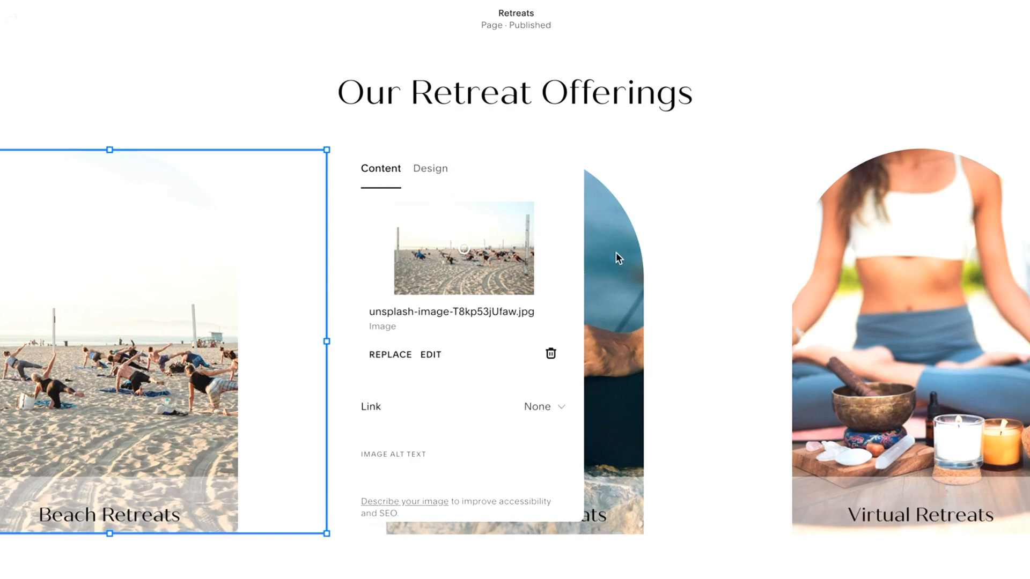
click(719, 256)
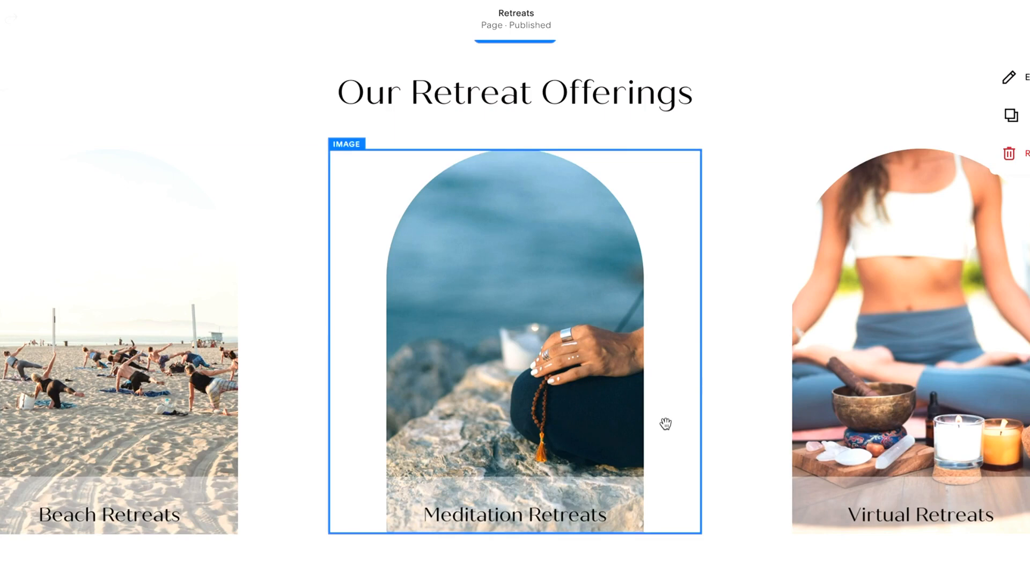
scroll(665, 423, up, 3)
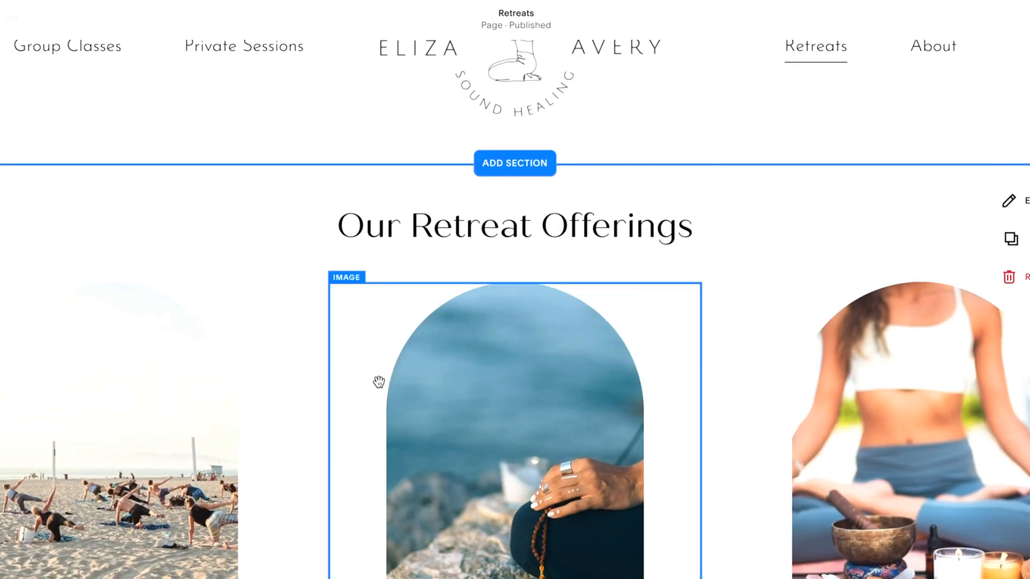
scroll(378, 382, down, 2)
scroll(379, 382, down, 5)
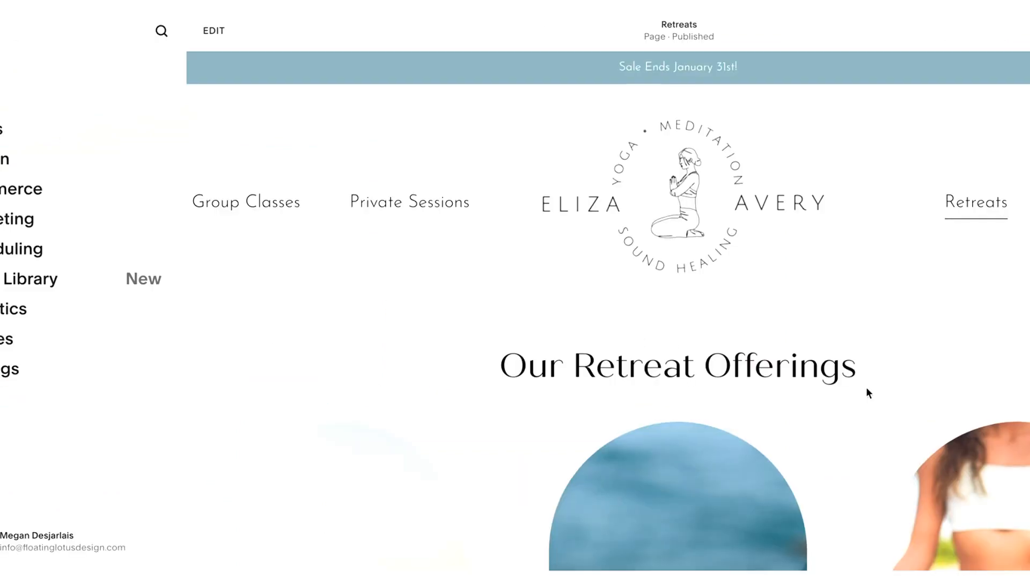
Step: Add the "In My Students Words..." testimonial section of the Group Classes page to the saved sections
scroll(865, 393, down, 1)
scroll(866, 388, down, 1)
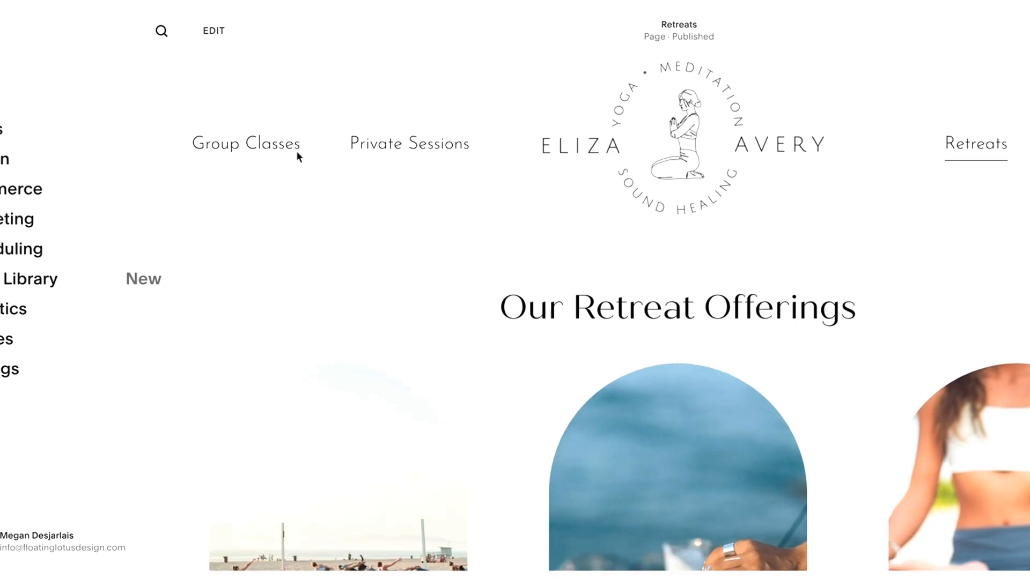
click(265, 154)
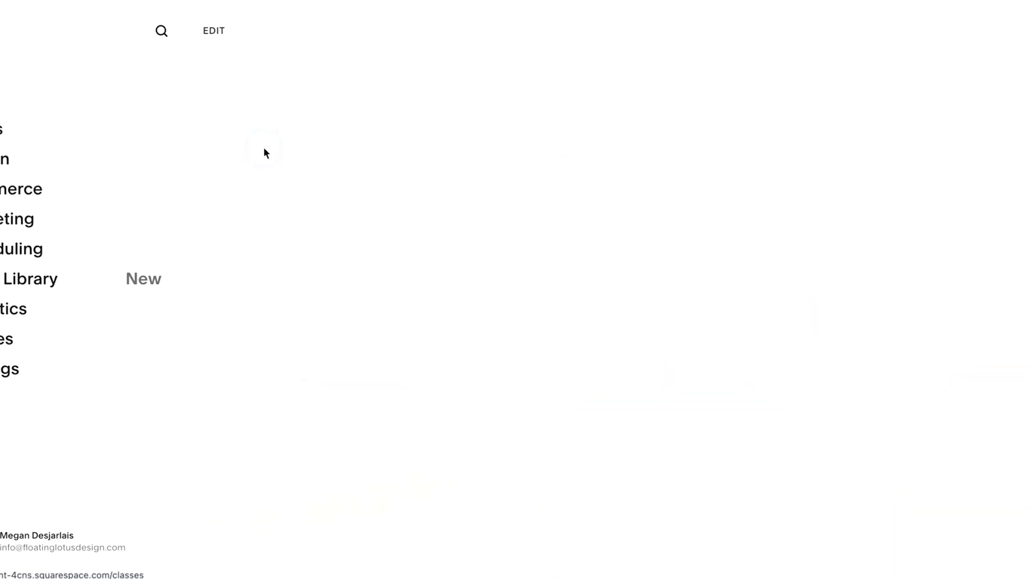
scroll(815, 332, down, 10)
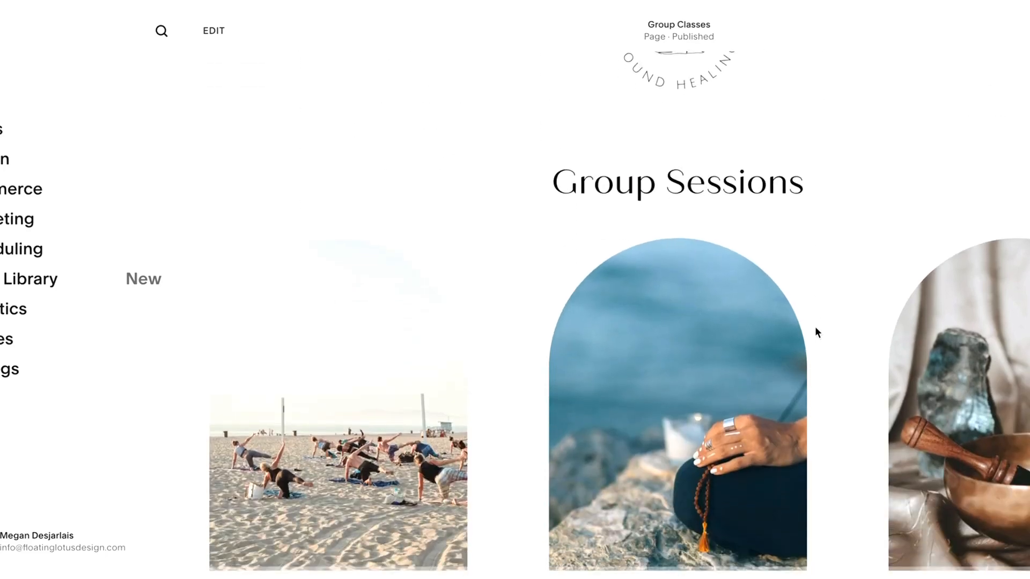
scroll(815, 328, down, 5)
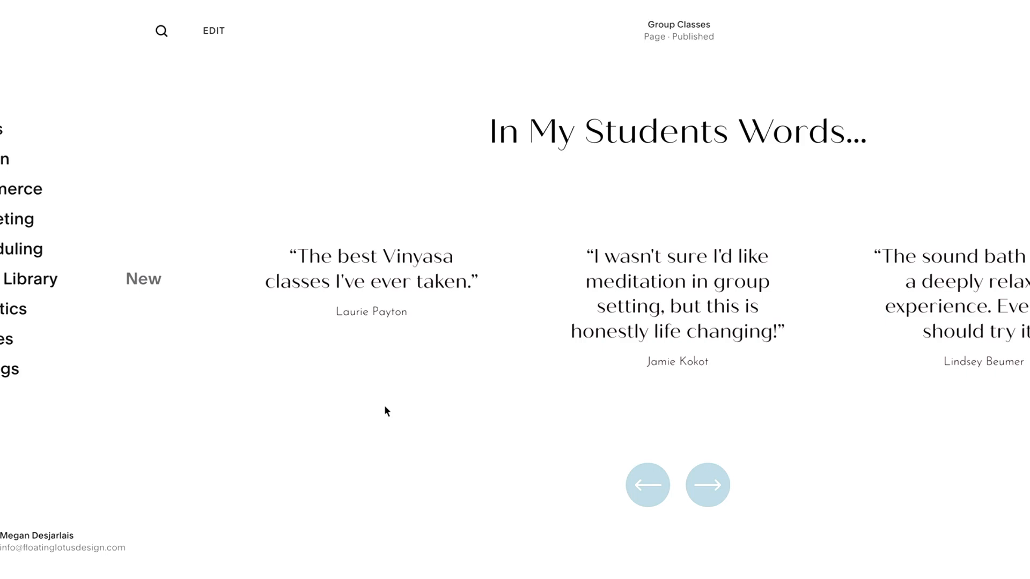
click(213, 32)
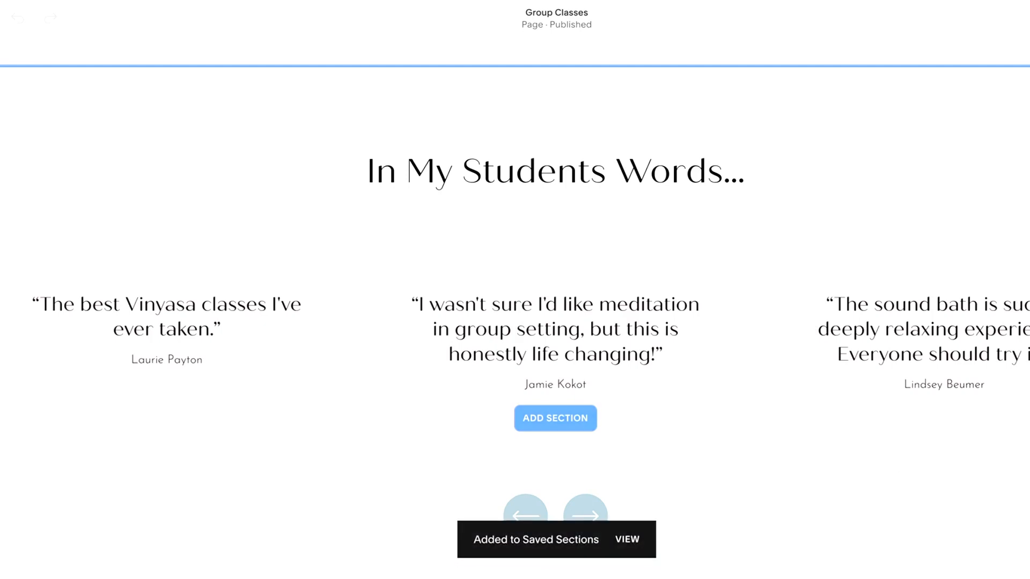
click(1, 18)
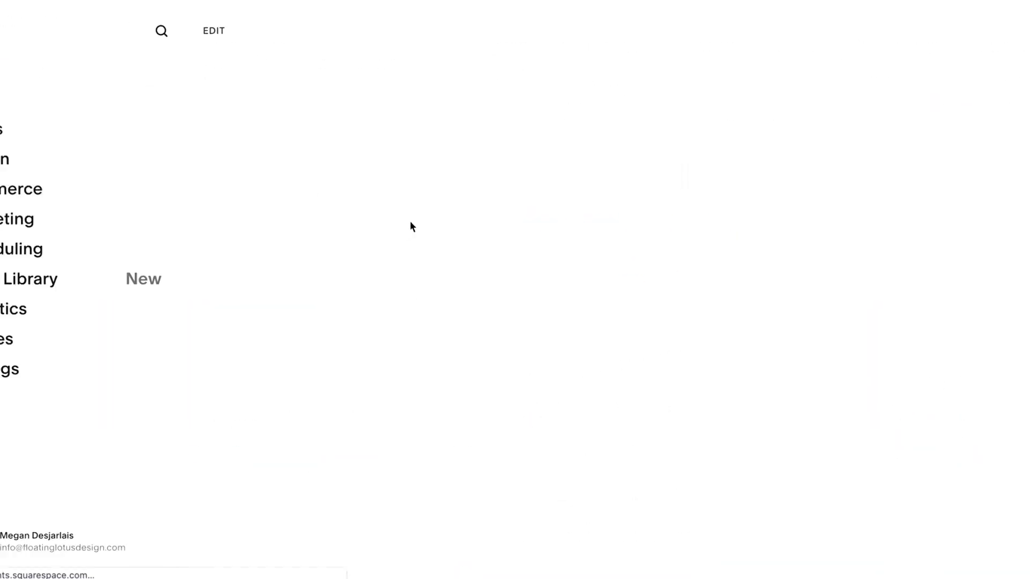
Step: Insert the saved "In My Students Words..." section into the Retreats page
click(983, 205)
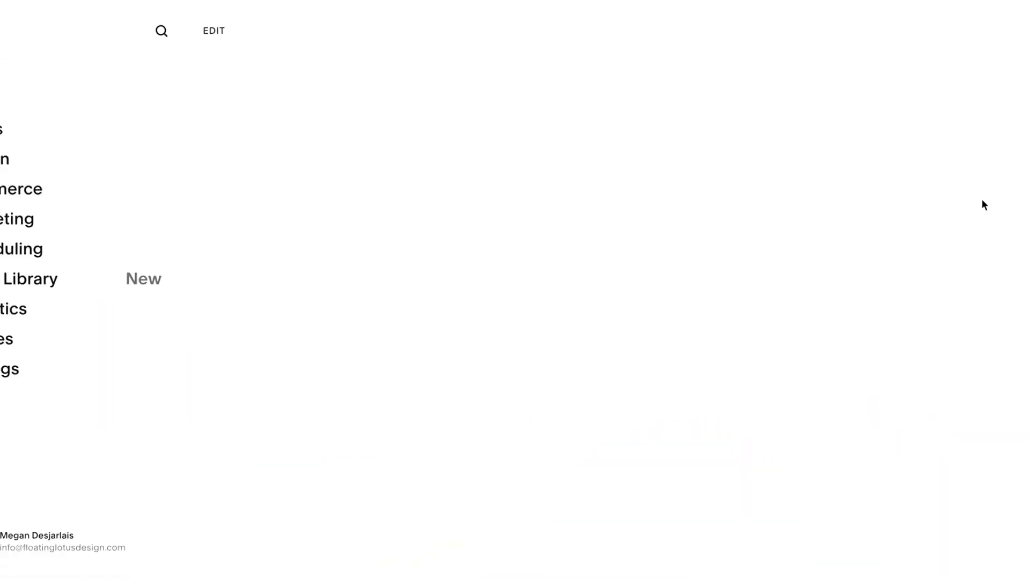
scroll(695, 374, down, 10)
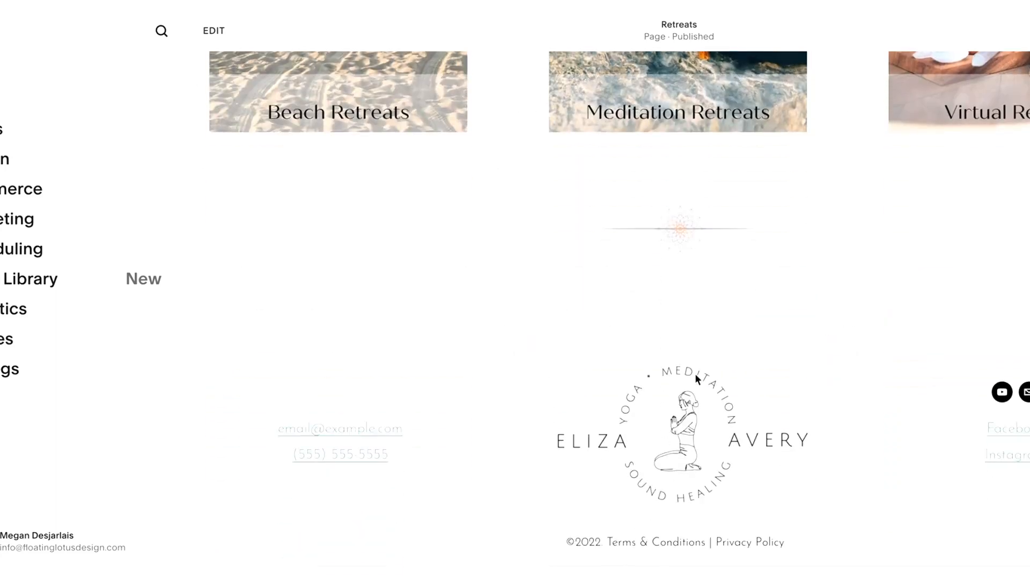
click(205, 33)
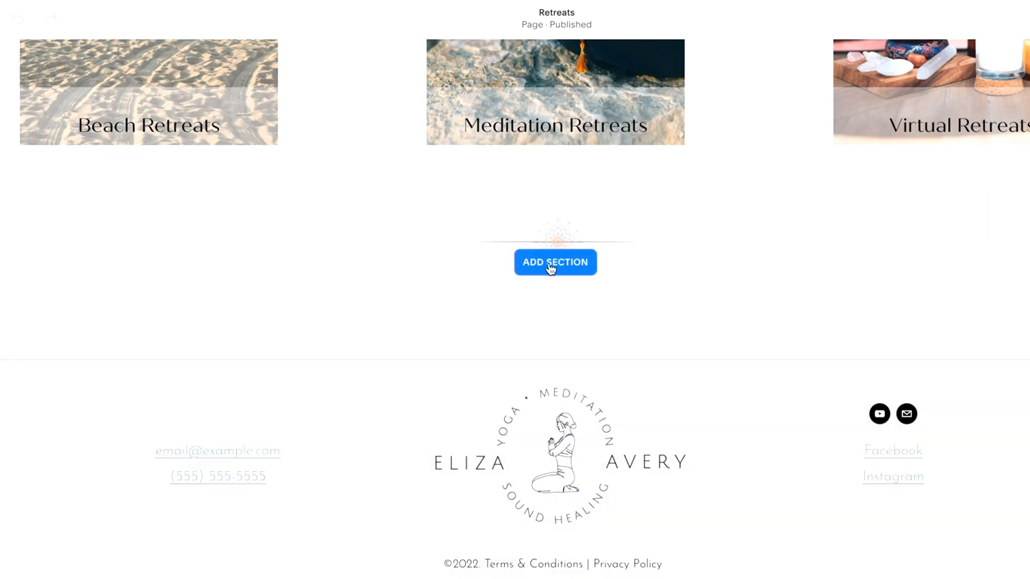
click(550, 267)
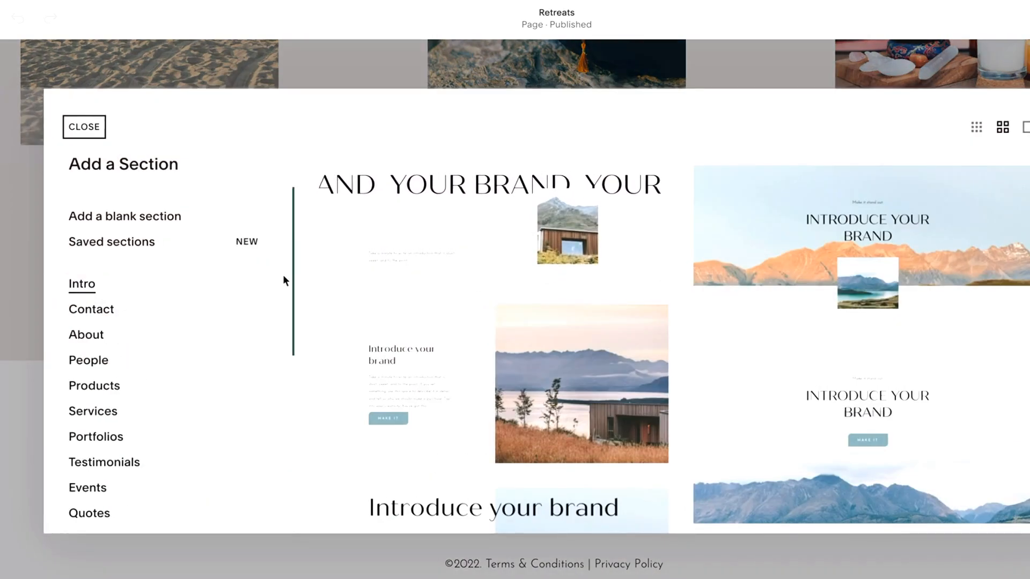
click(111, 241)
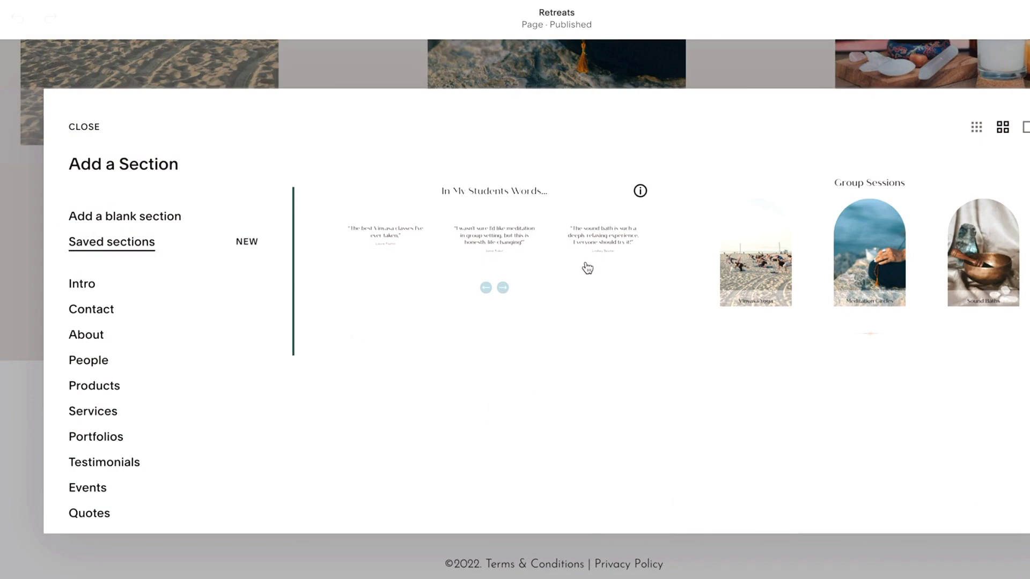
click(528, 237)
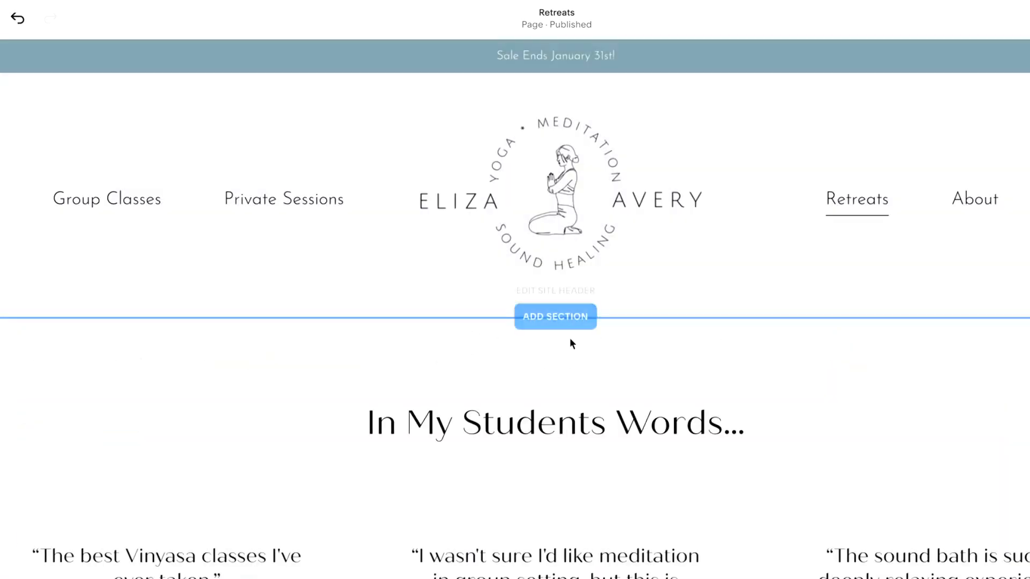
Step: Move the "In My Students Words..." section down, below the retreat offerings
scroll(569, 341, down, 9)
scroll(570, 338, up, 5)
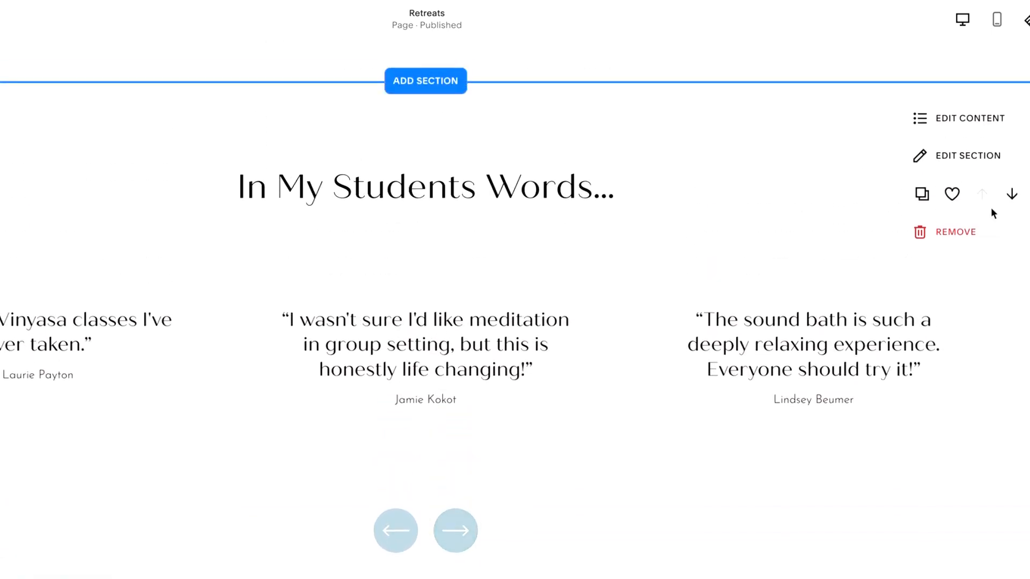
click(1011, 195)
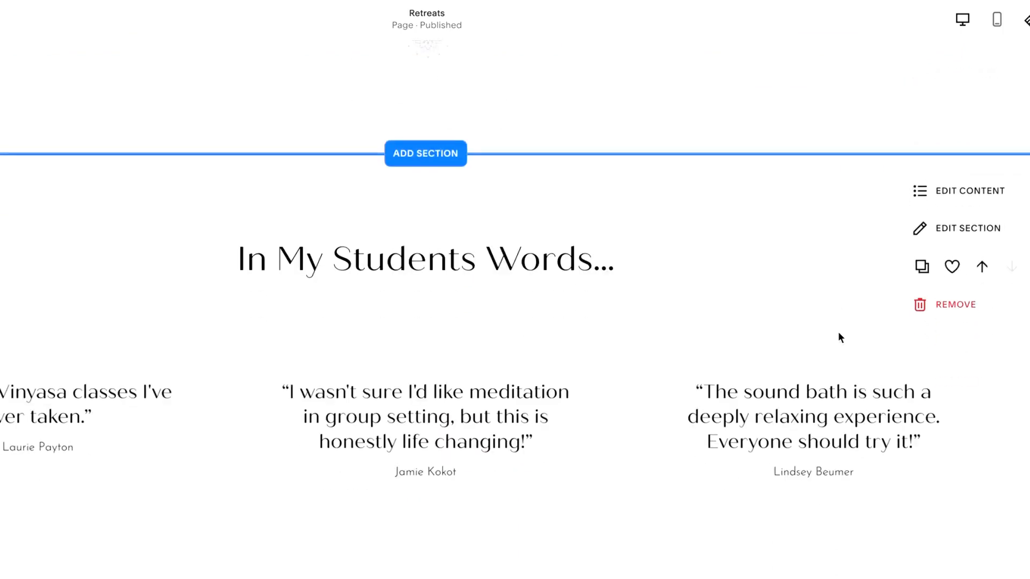
Step: Replace the Vinyasa quote in the testimonial section with “Beach retreats are a summer destination I love.”
scroll(840, 338, down, 2)
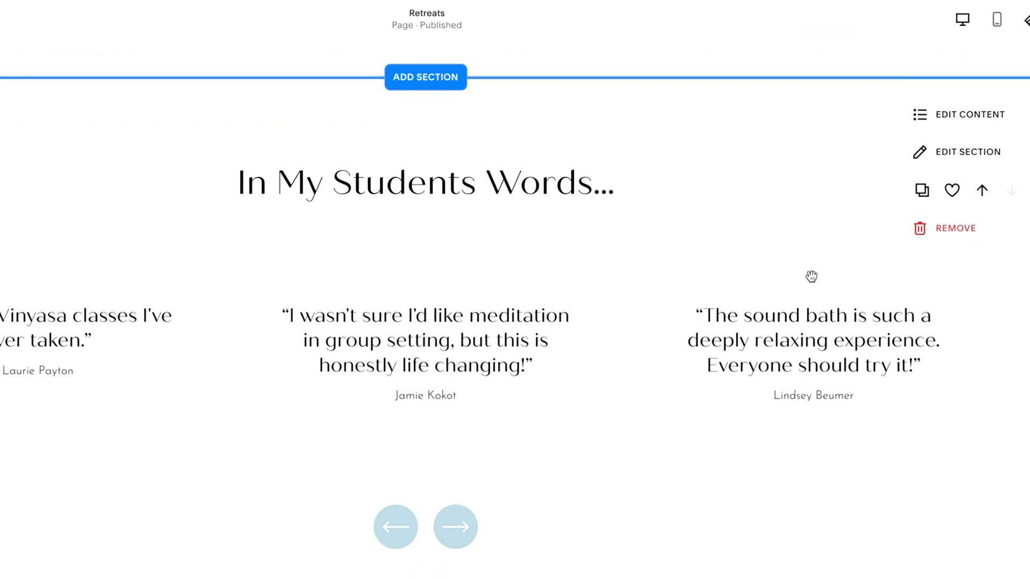
click(929, 115)
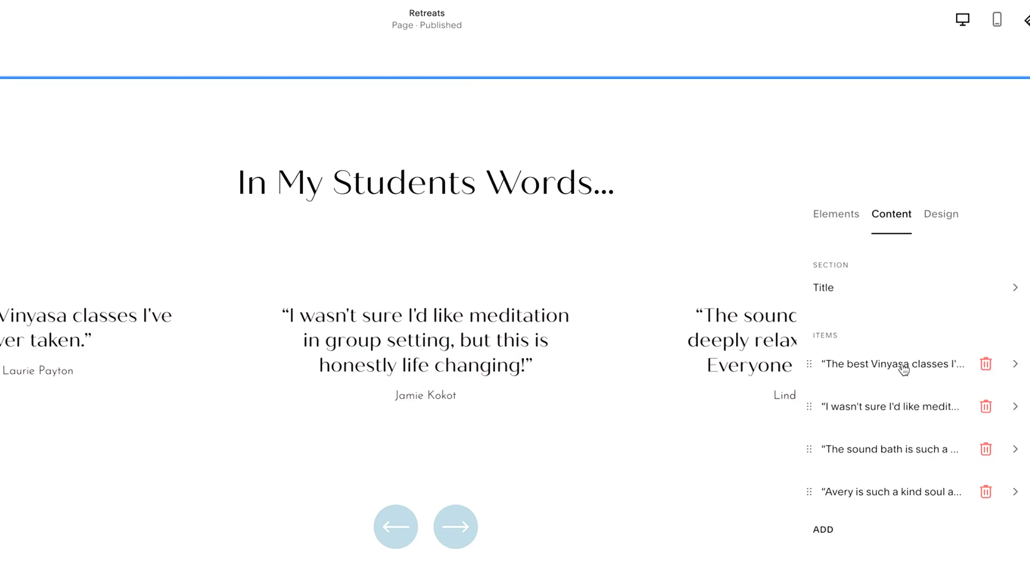
click(883, 369)
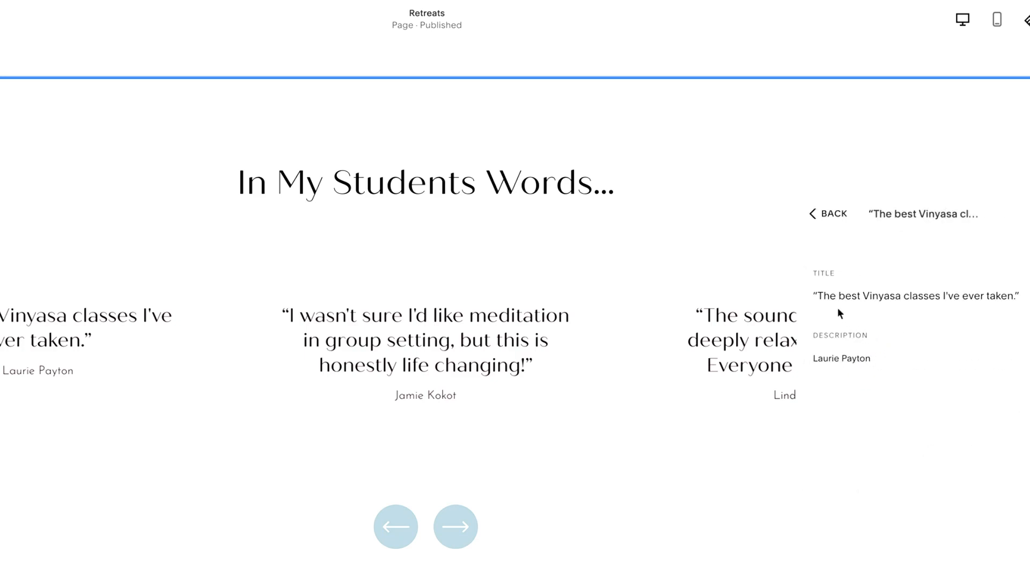
drag(821, 296, 1012, 301)
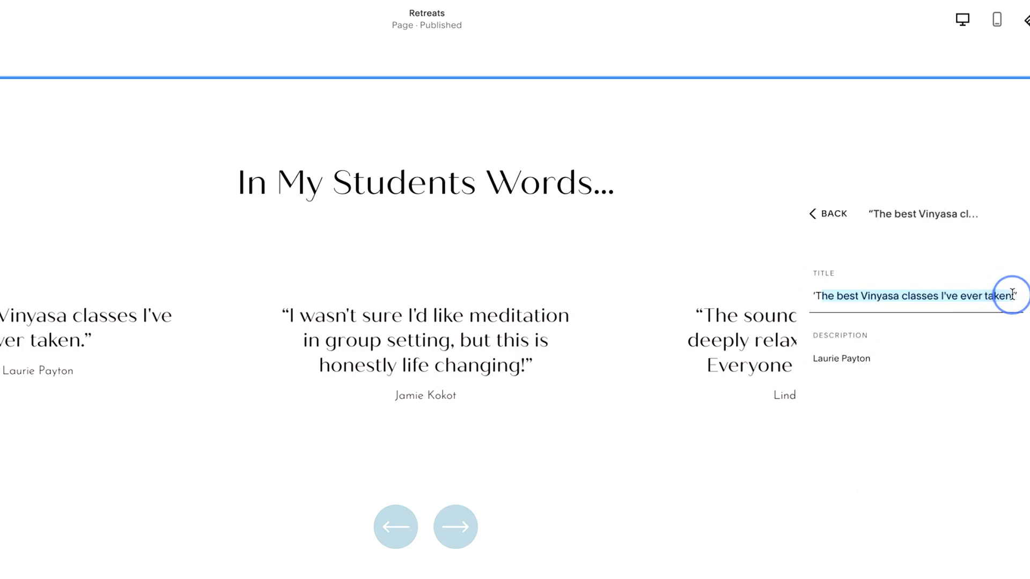
key(BackSpace)
text(Beach retreat)
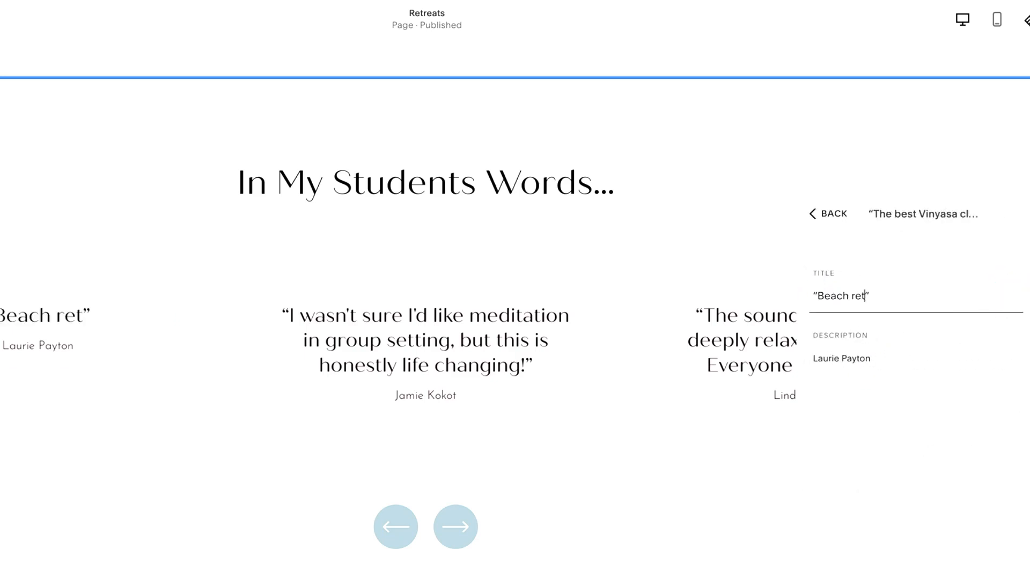
text(s are )
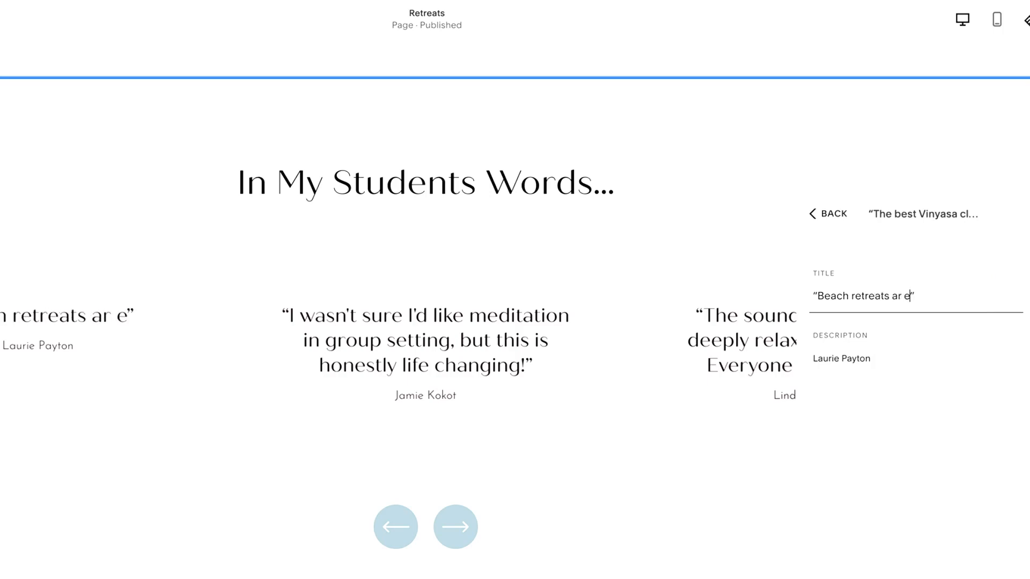
text(a summer )
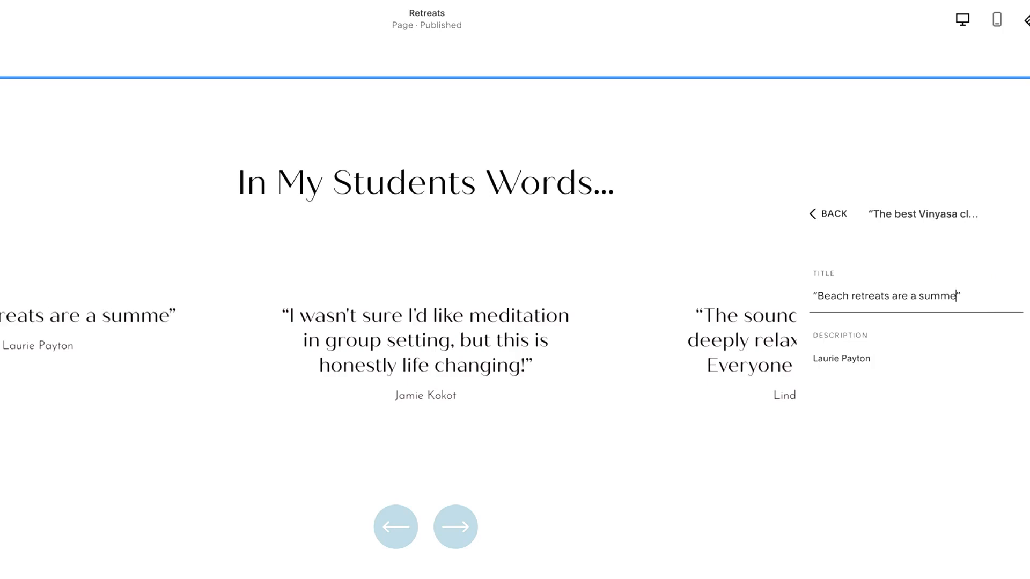
text(desti)
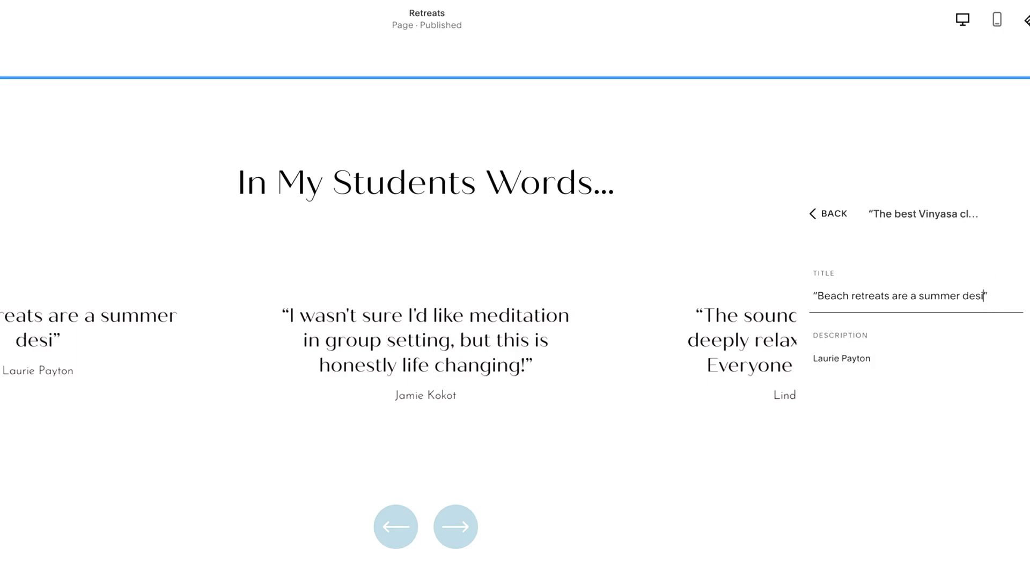
key(BackSpace)
text(tinatio)
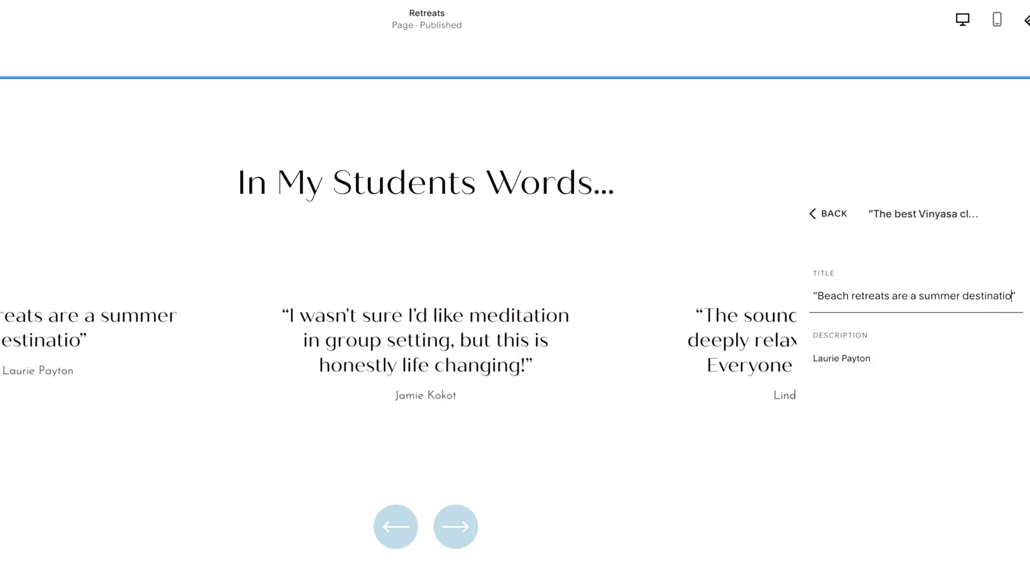
text(n I love.)
click(827, 214)
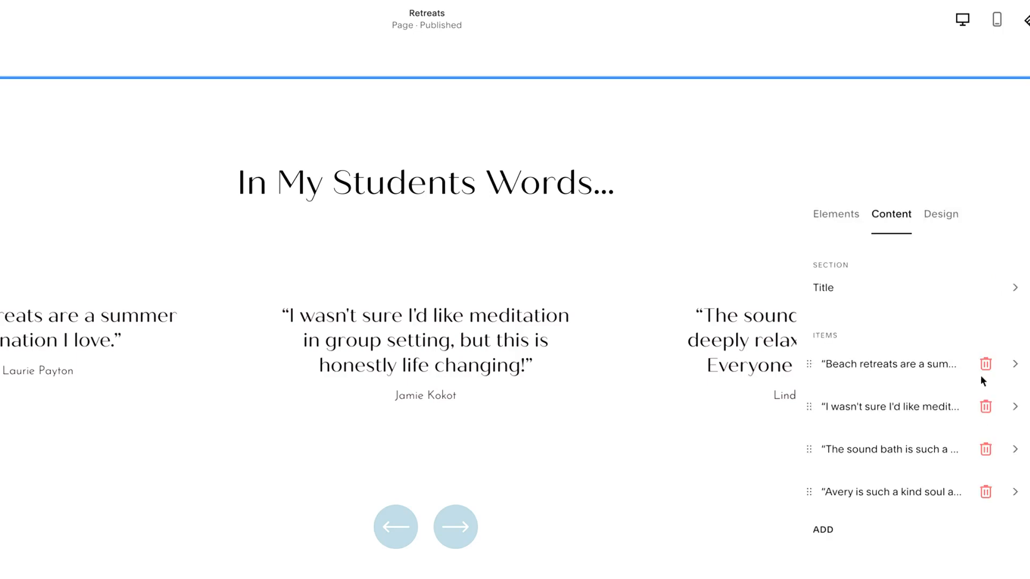
Step: Change the testimonial section's title to "Retreat Reviews"
click(947, 220)
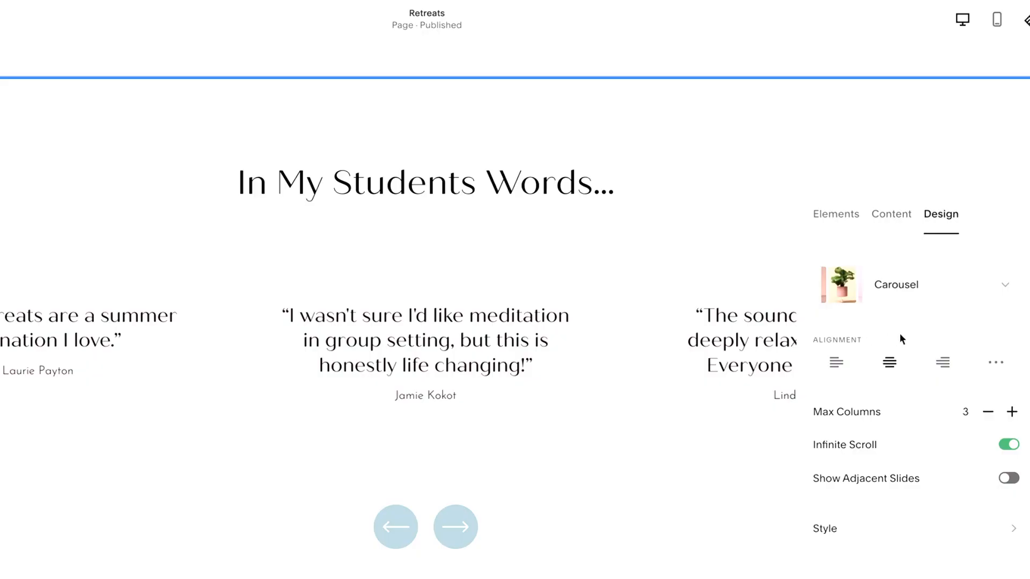
click(843, 225)
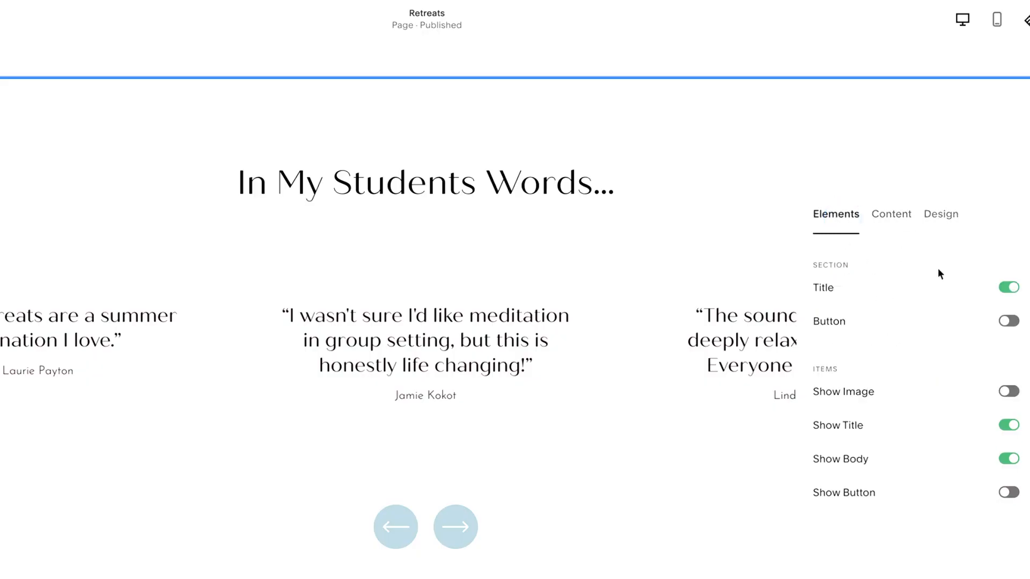
click(893, 217)
click(934, 286)
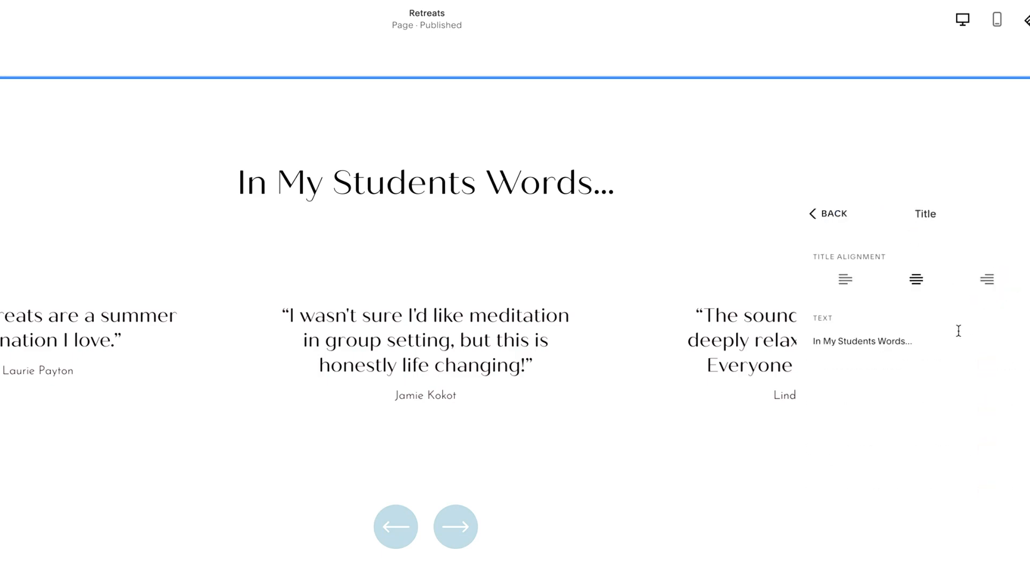
drag(933, 349, 809, 342)
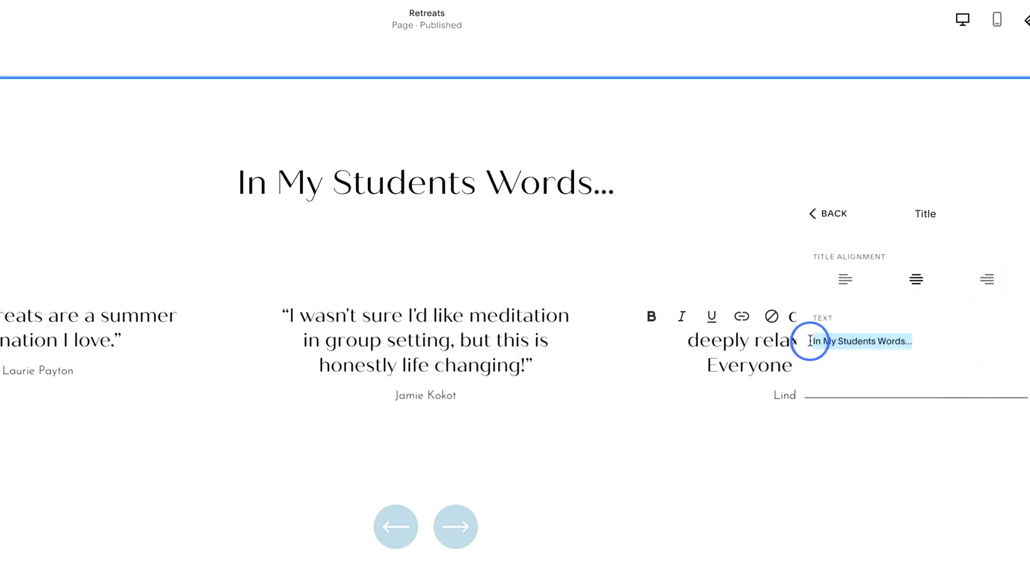
text(Retreat )
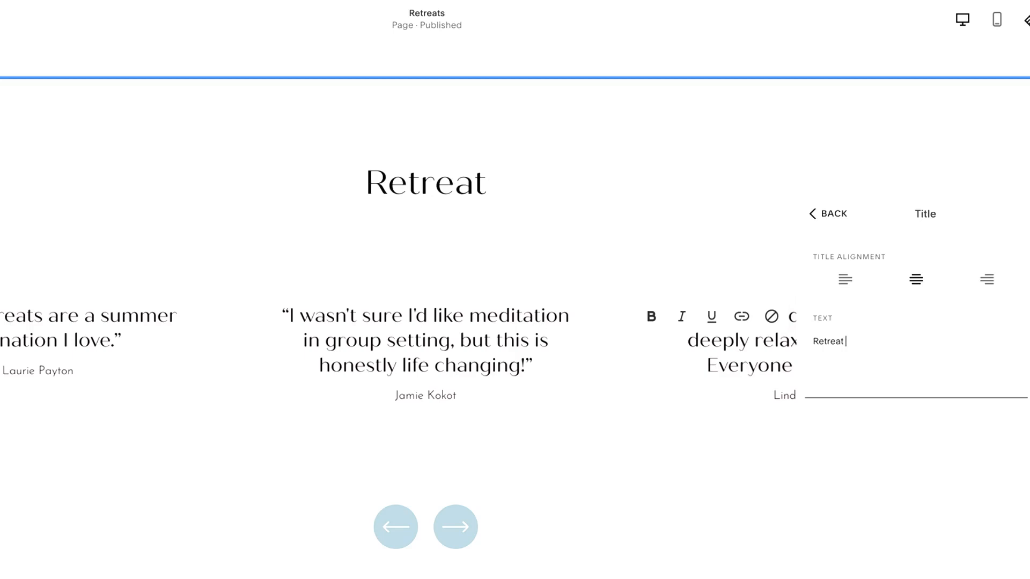
text(Reviews)
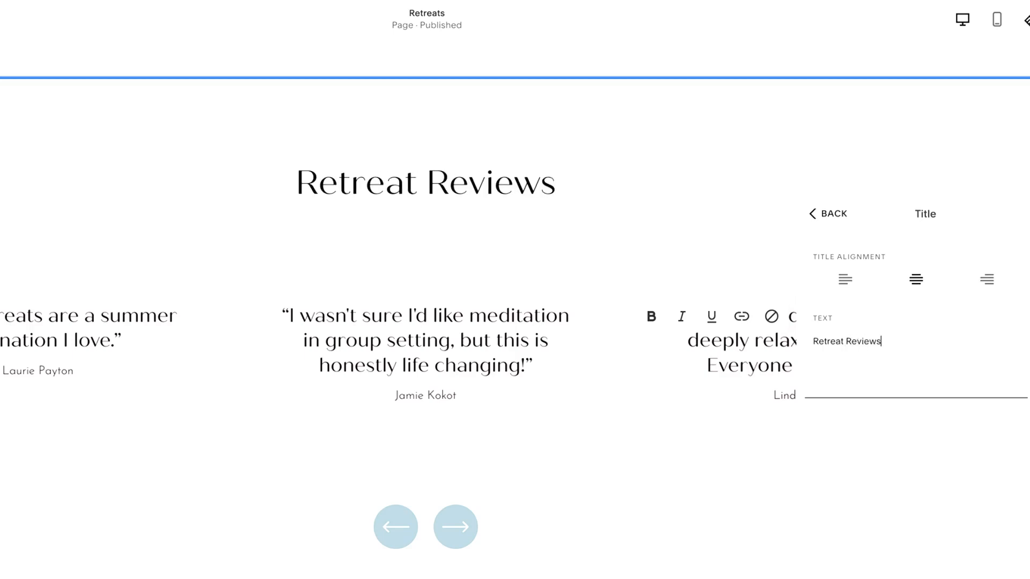
click(731, 493)
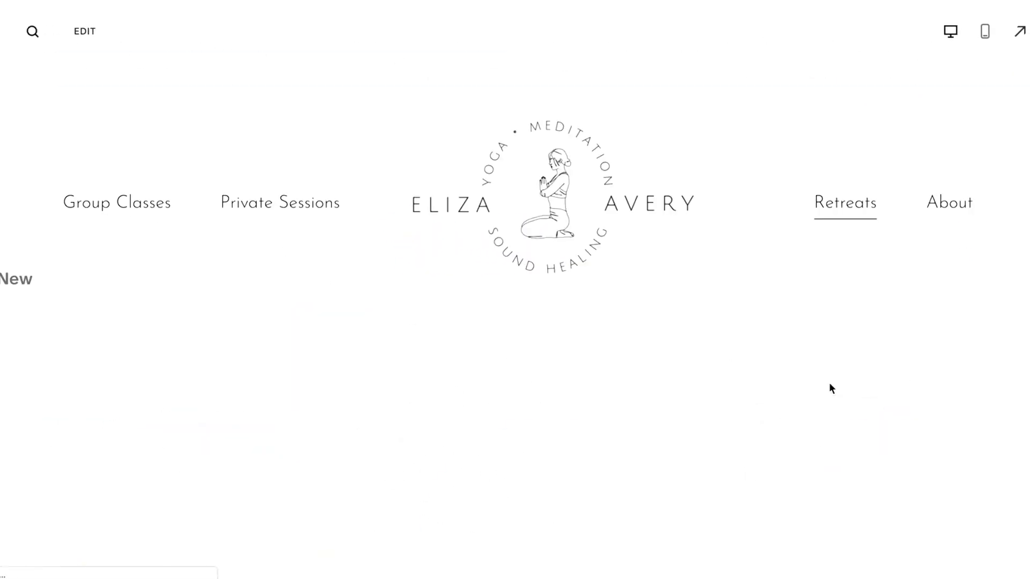
Step: Review the finished Retreats page, checking the retreat offerings and the testimonial section below them
scroll(830, 384, down, 10)
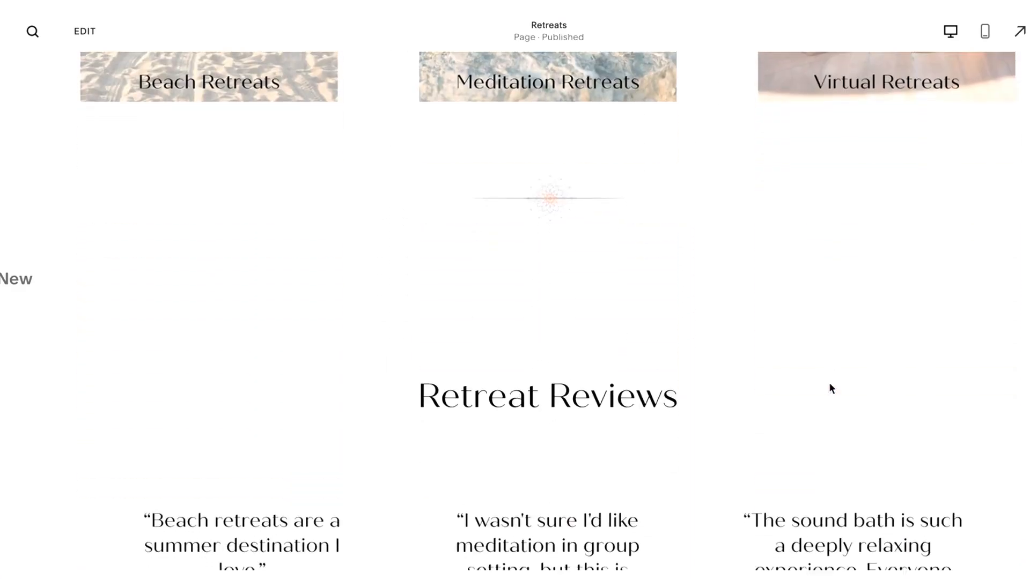
scroll(830, 383, down, 5)
scroll(829, 383, up, 1)
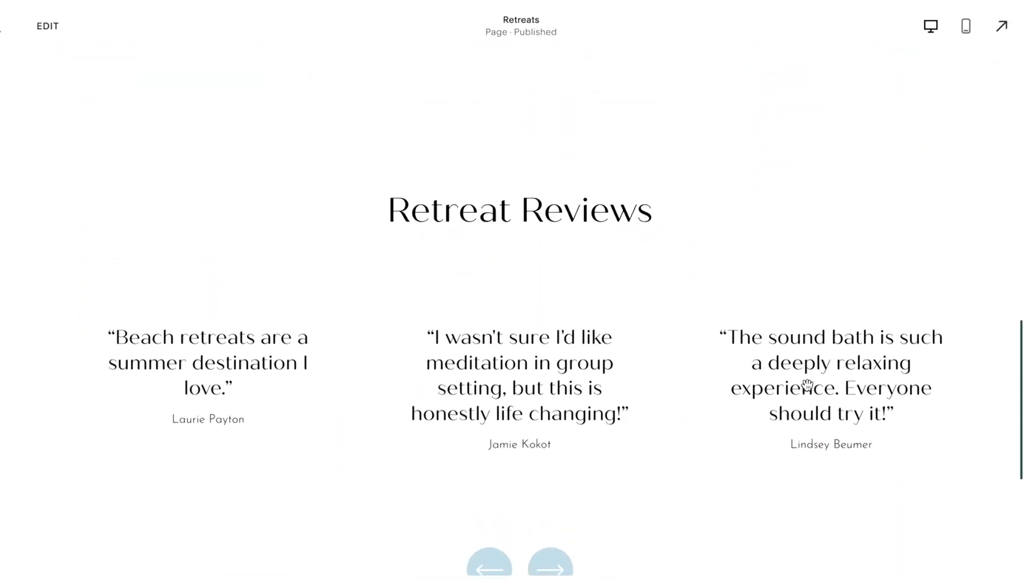
scroll(828, 383, down, 2)
scroll(807, 385, up, 4)
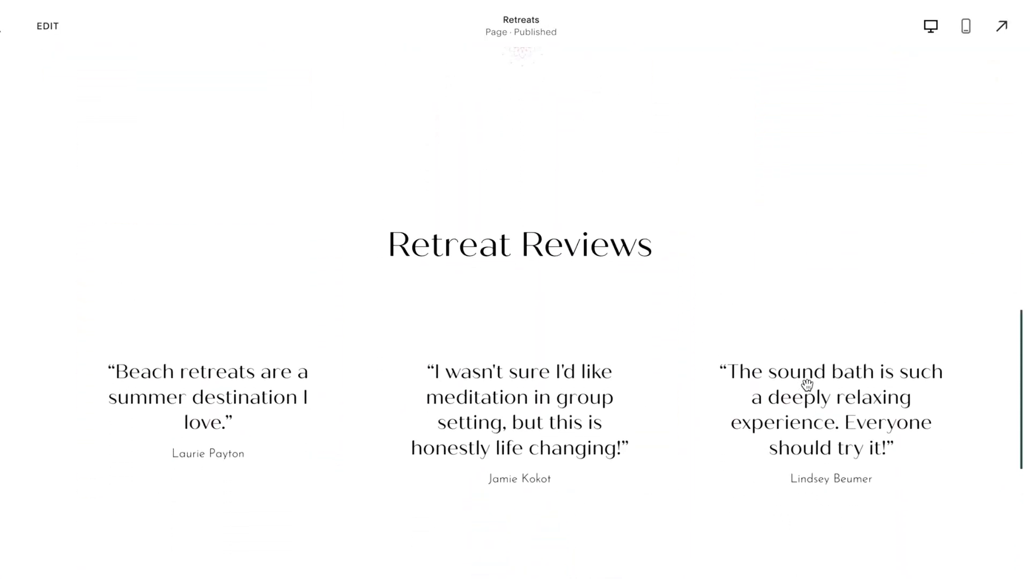
scroll(807, 385, up, 9)
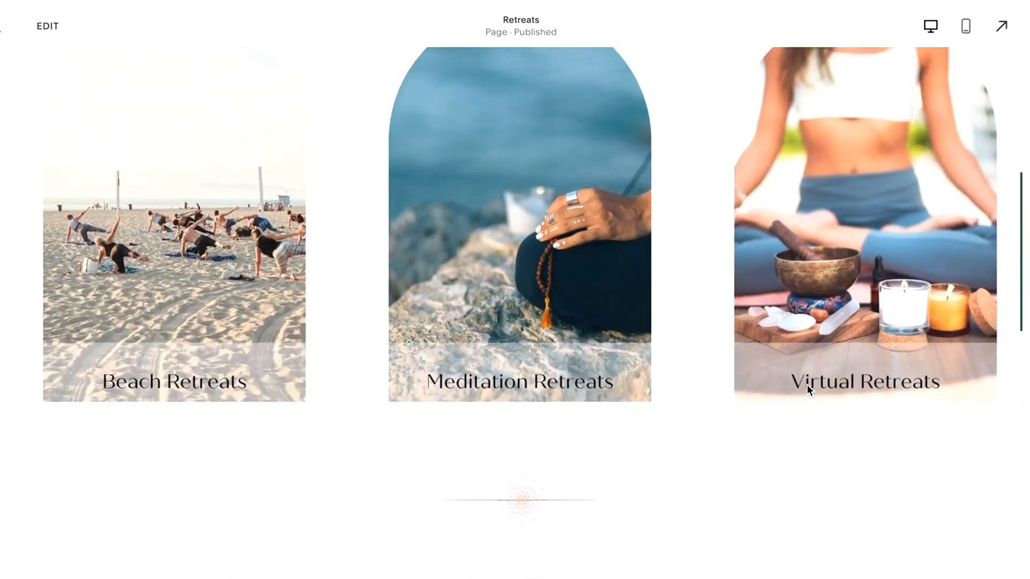
scroll(806, 384, up, 1)
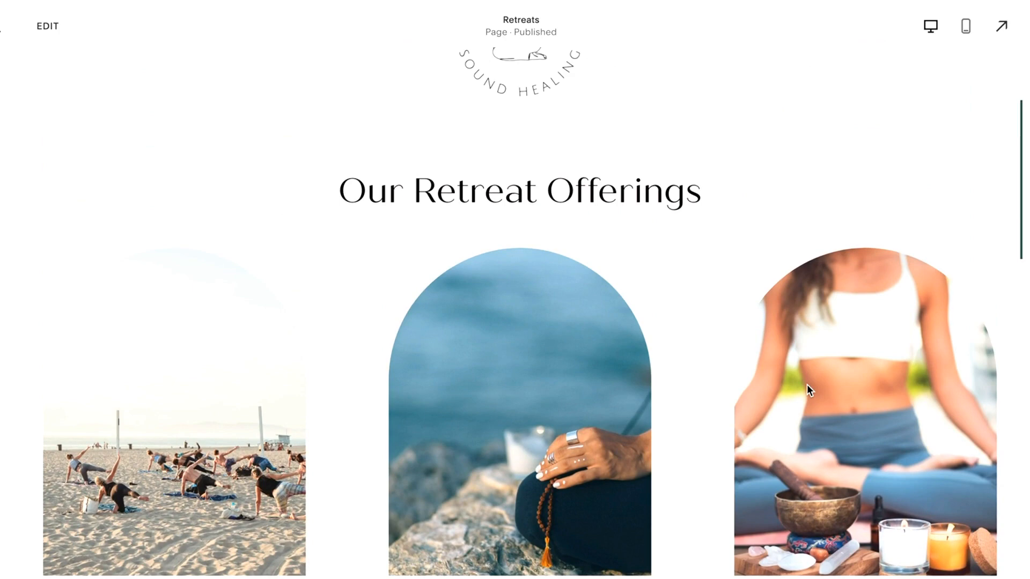
scroll(807, 384, up, 3)
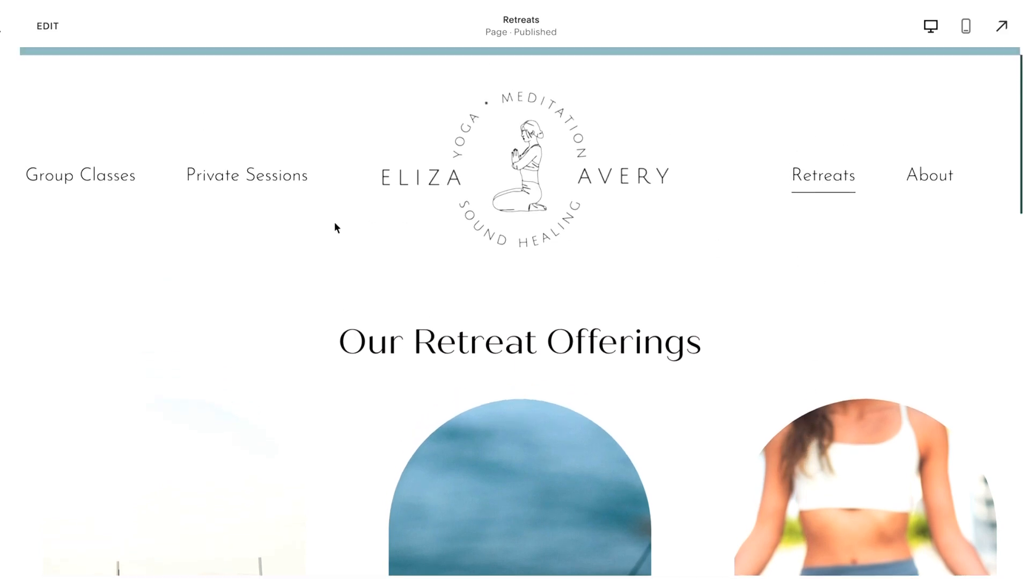
scroll(717, 353, down, 4)
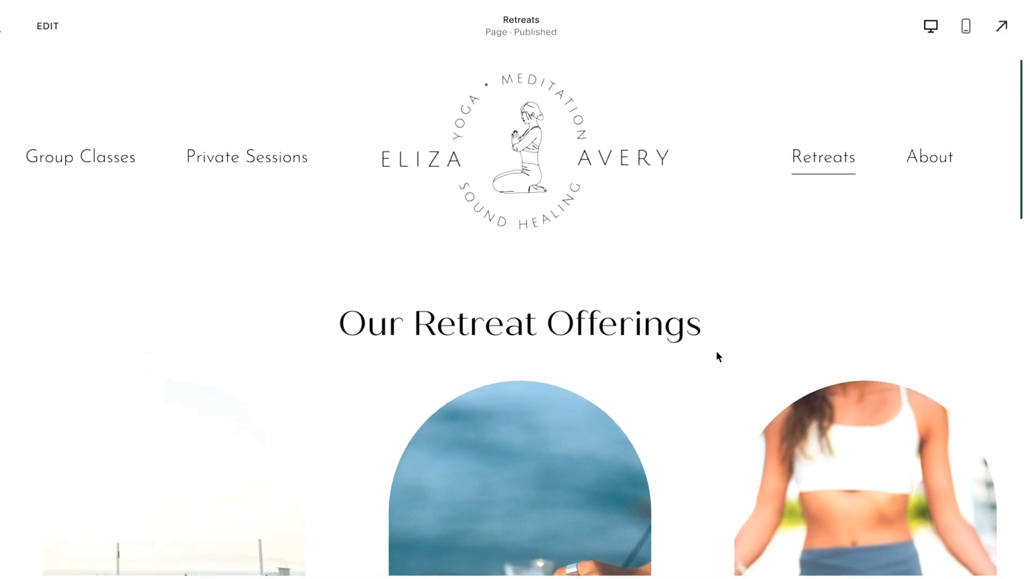
scroll(717, 354, down, 2)
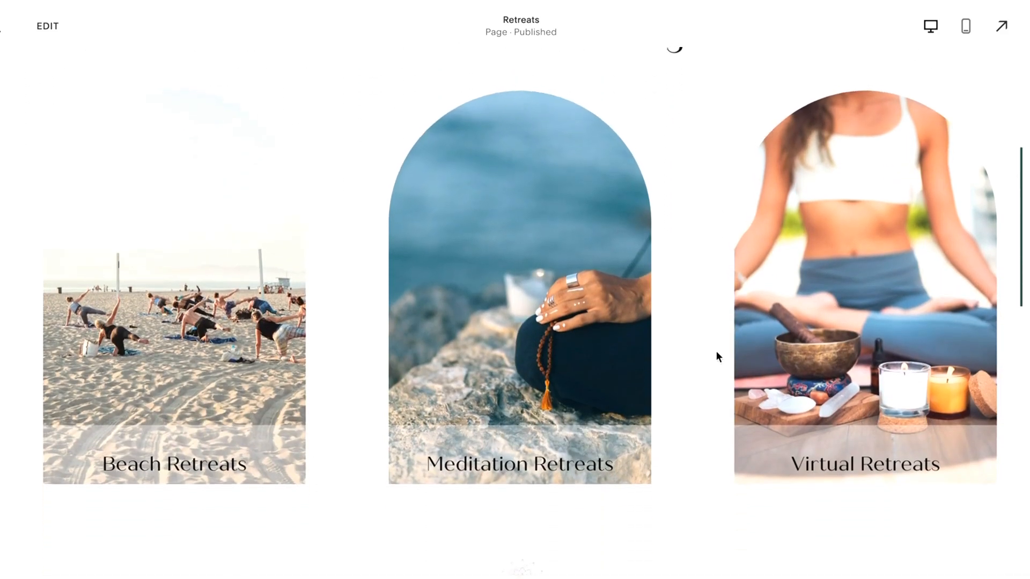
scroll(717, 354, down, 2)
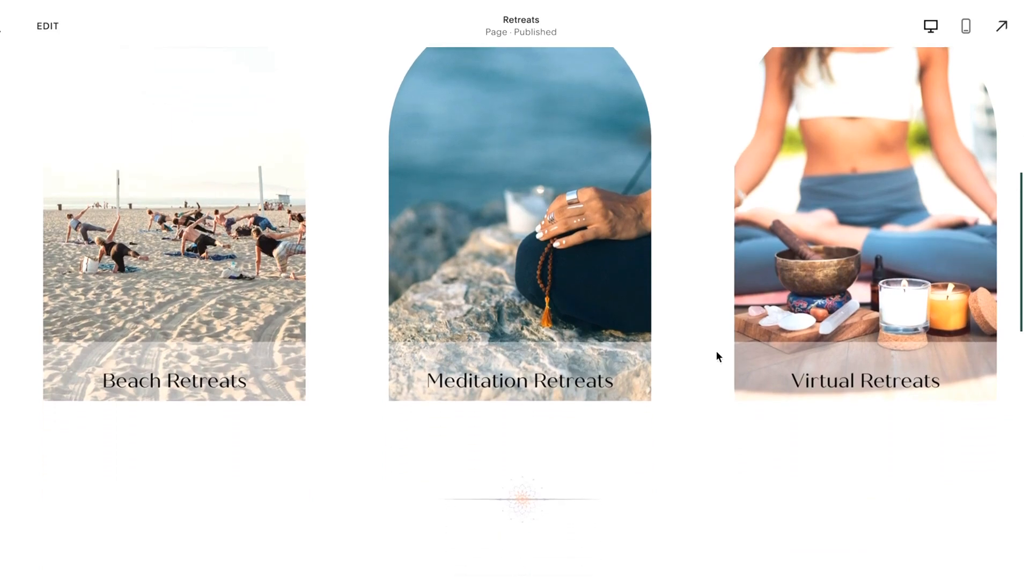